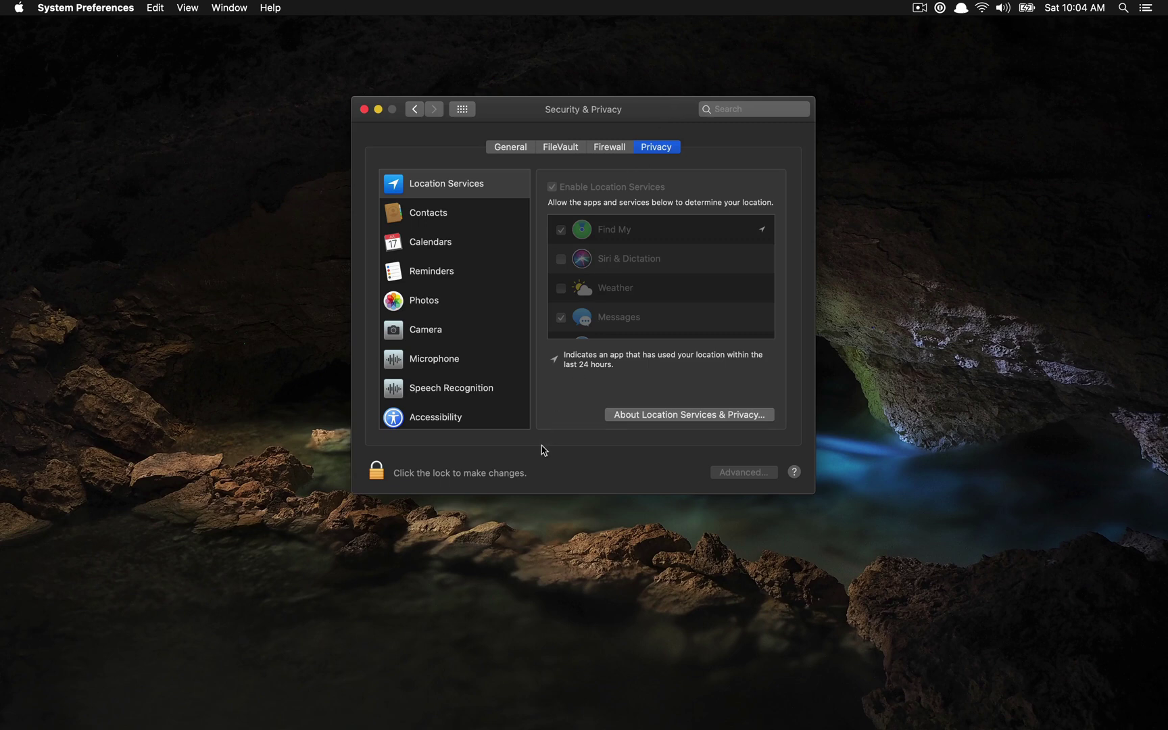
click(375, 472)
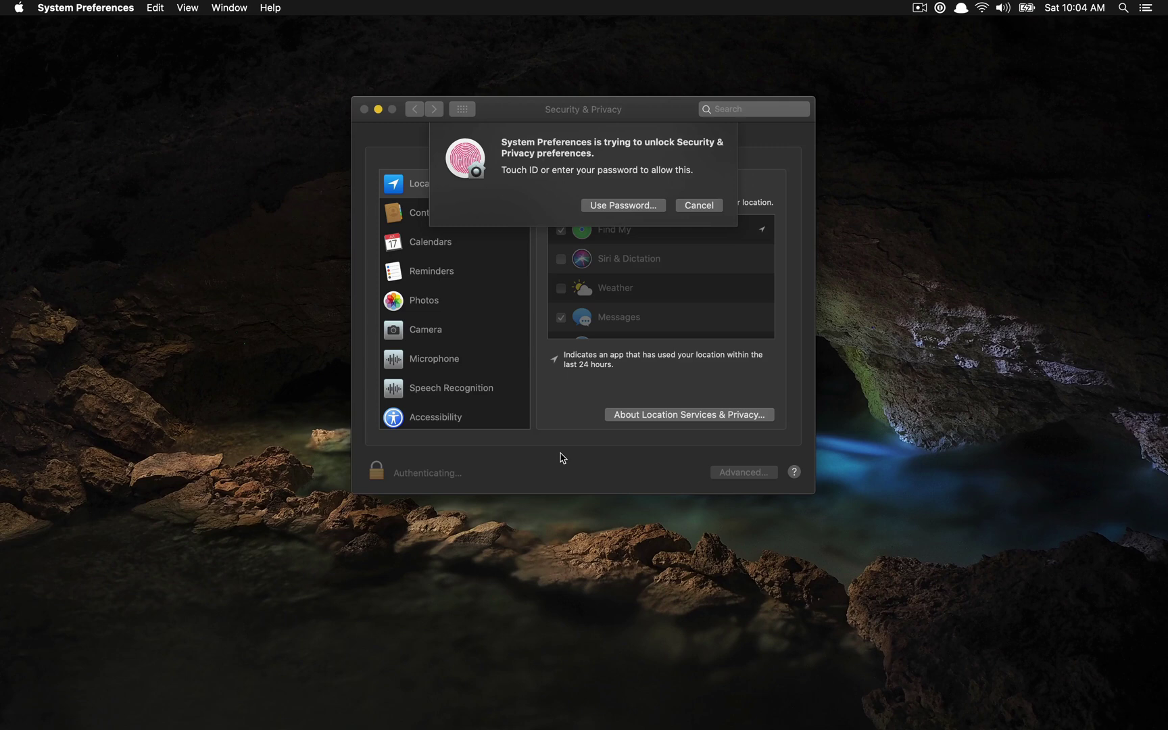
key(Escape)
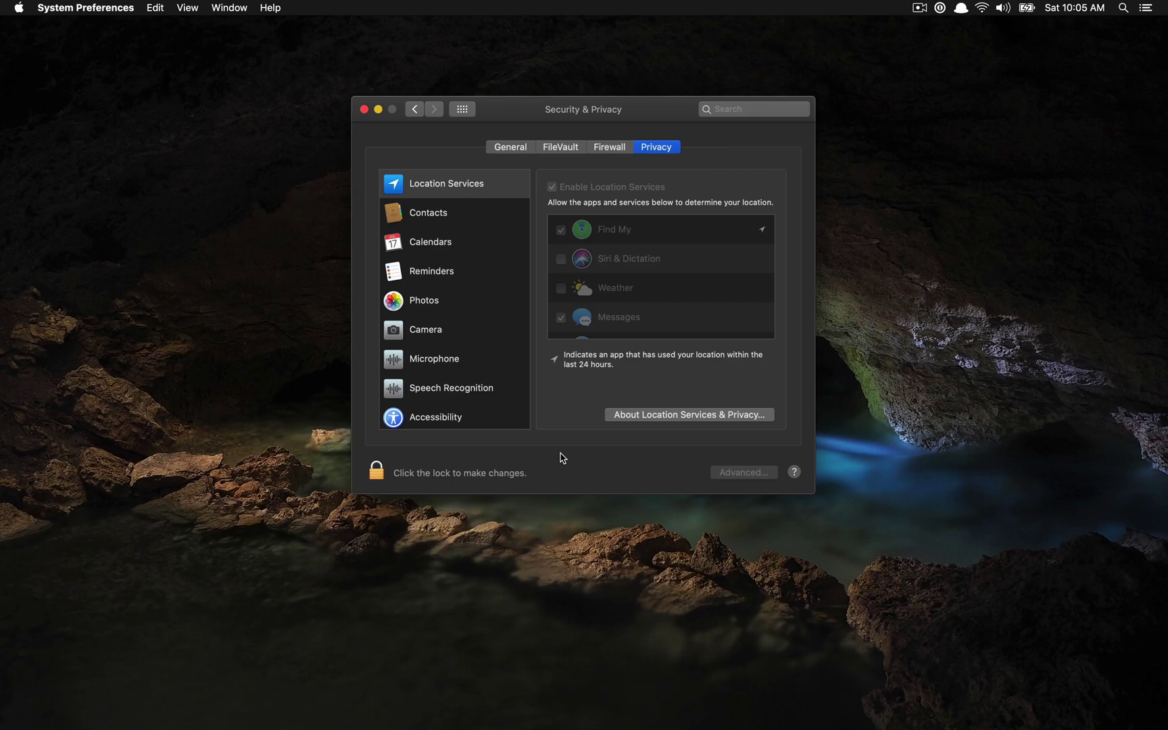
In App Store, read the 'Help Mail Help You' Mail rules story, then close it back to Discover.
key(super+Tab)
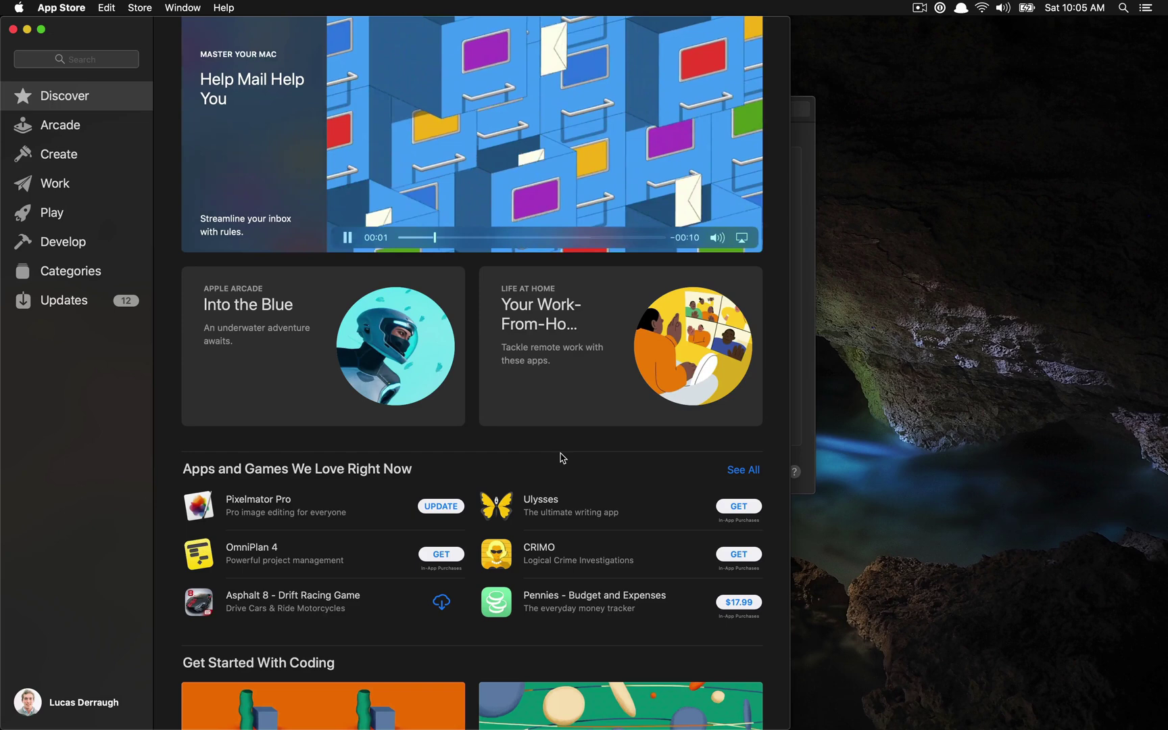
click(243, 173)
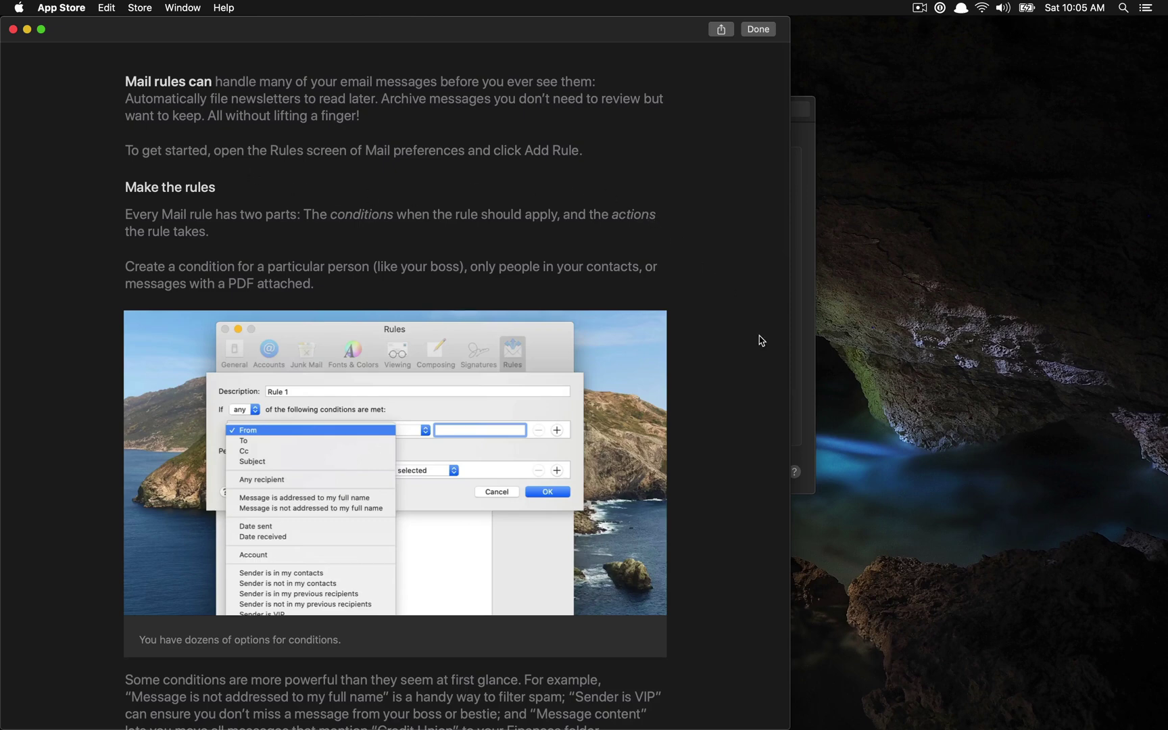
scroll(761, 339, down, 3)
scroll(761, 340, down, 15)
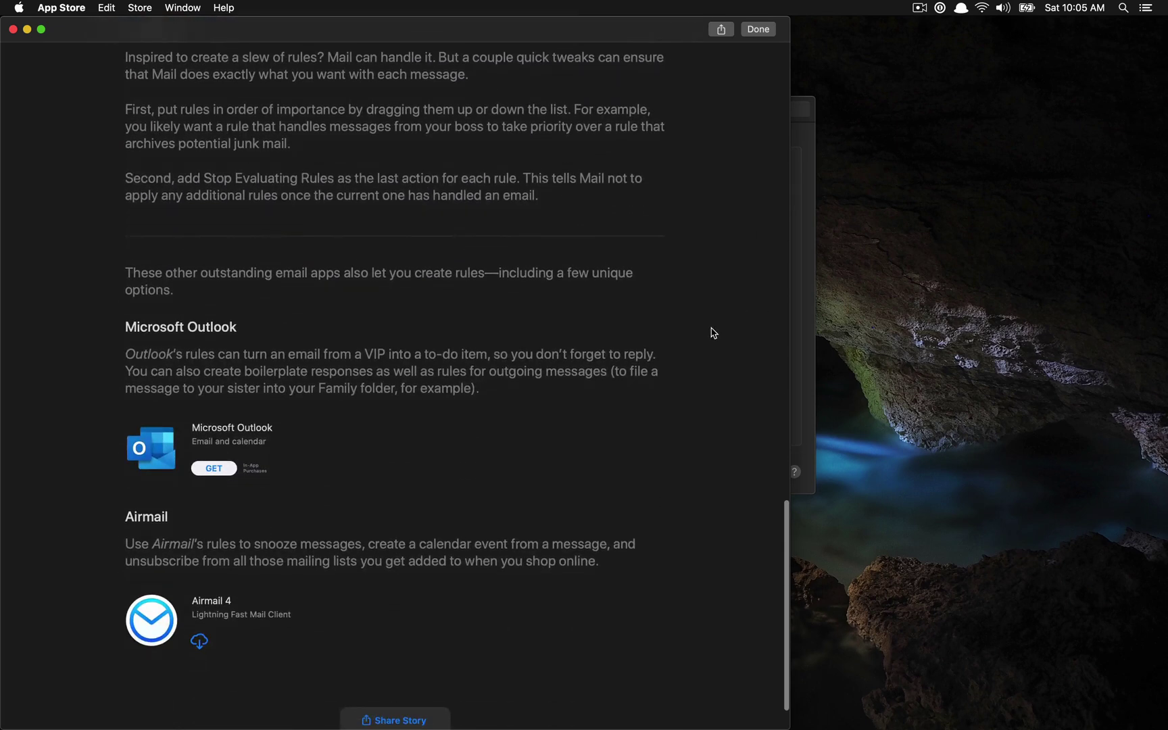
scroll(713, 332, up, 20)
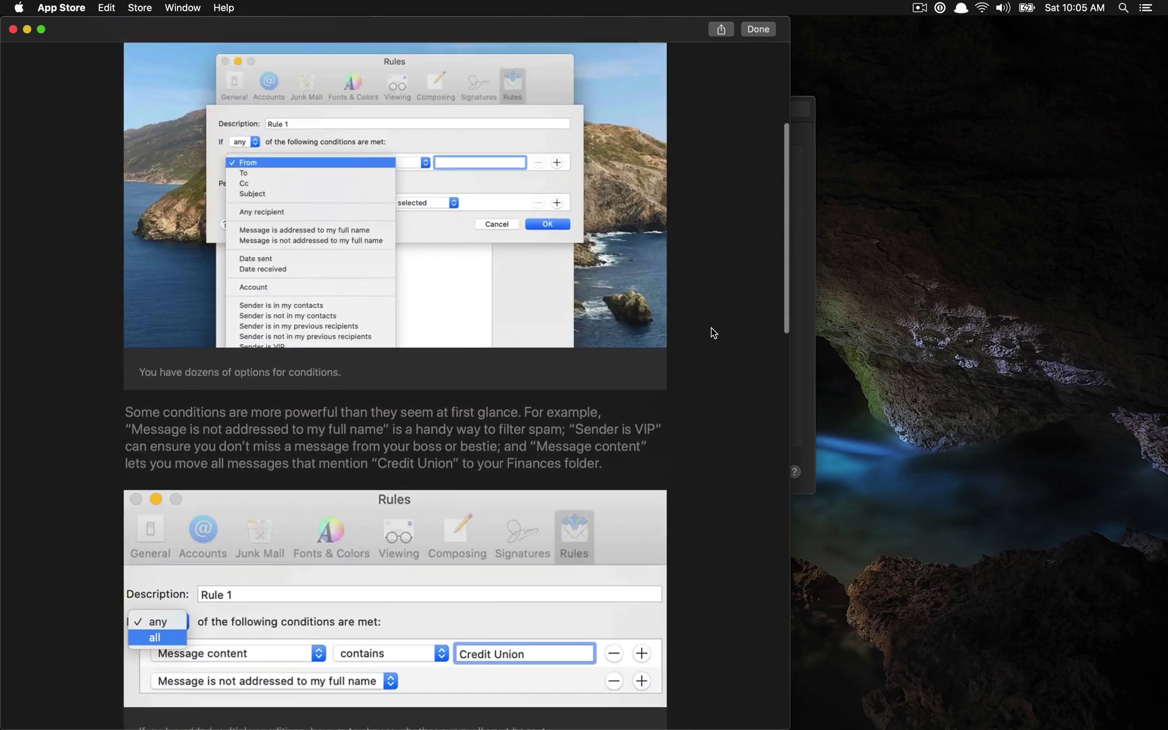
scroll(713, 333, up, 9)
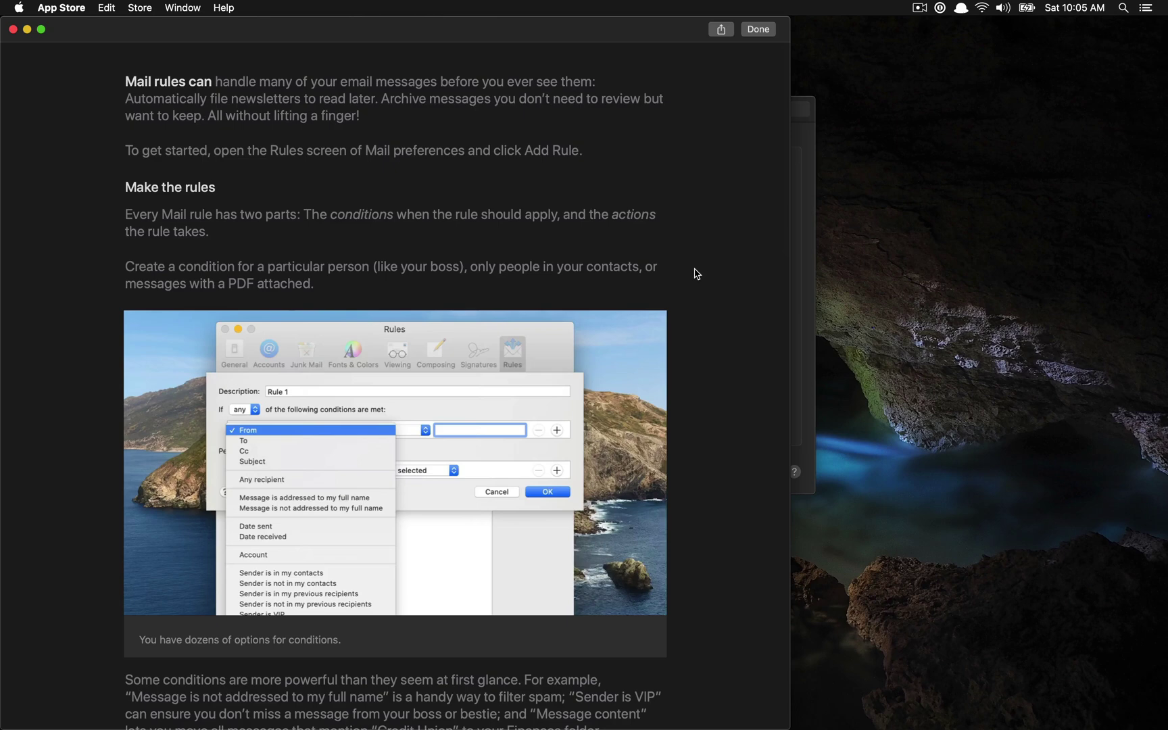
key(Escape)
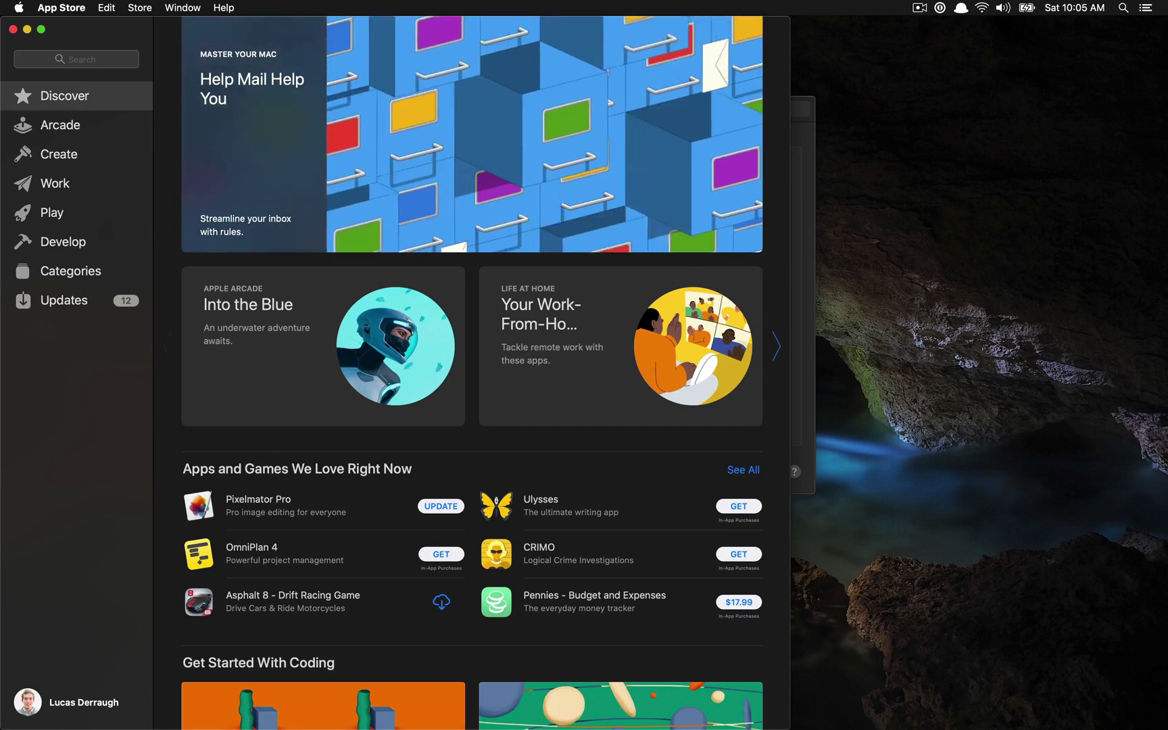
Switch through the open apps, via Slack, to bring Photos to the front.
key(super+h)
key(super+Tab)
click(753, 332)
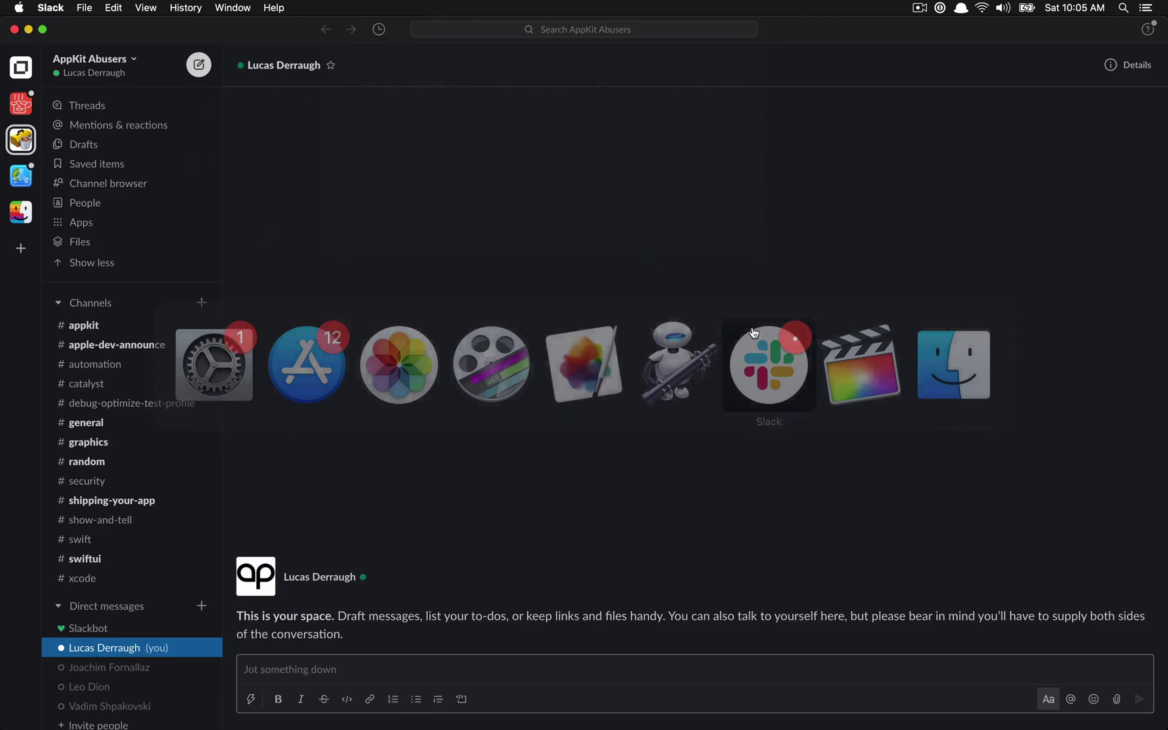
key(super+Tab)
key(super+Tab)
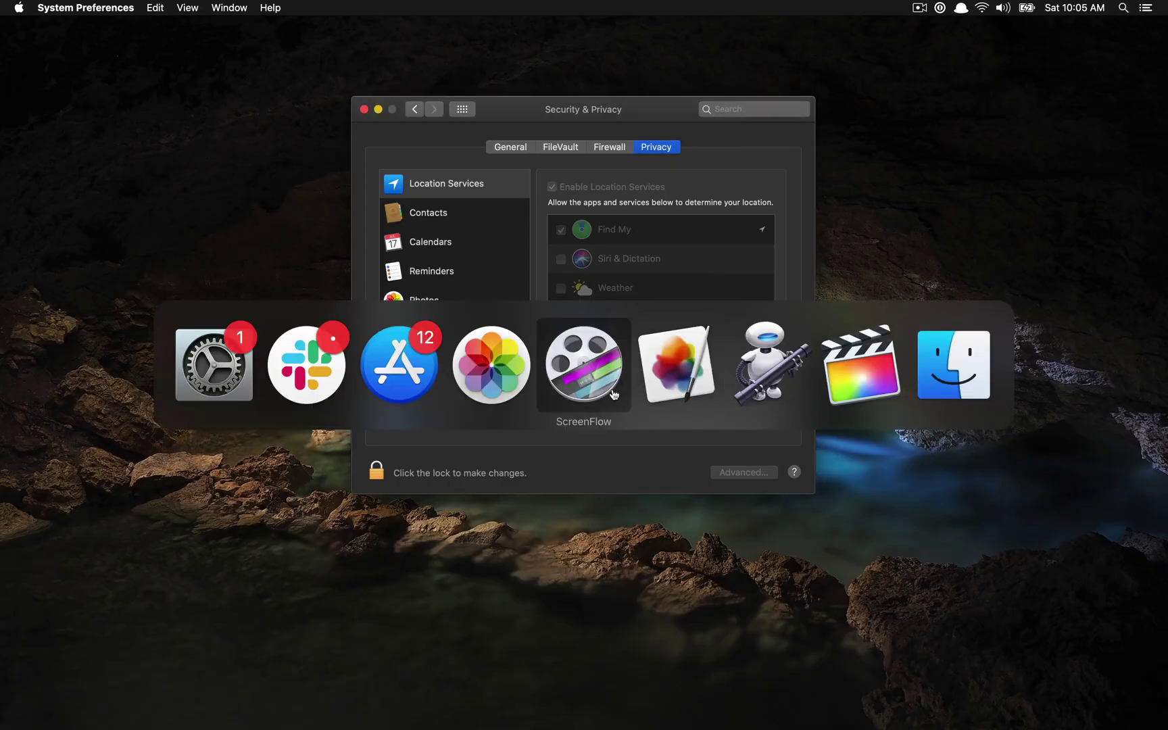
click(500, 379)
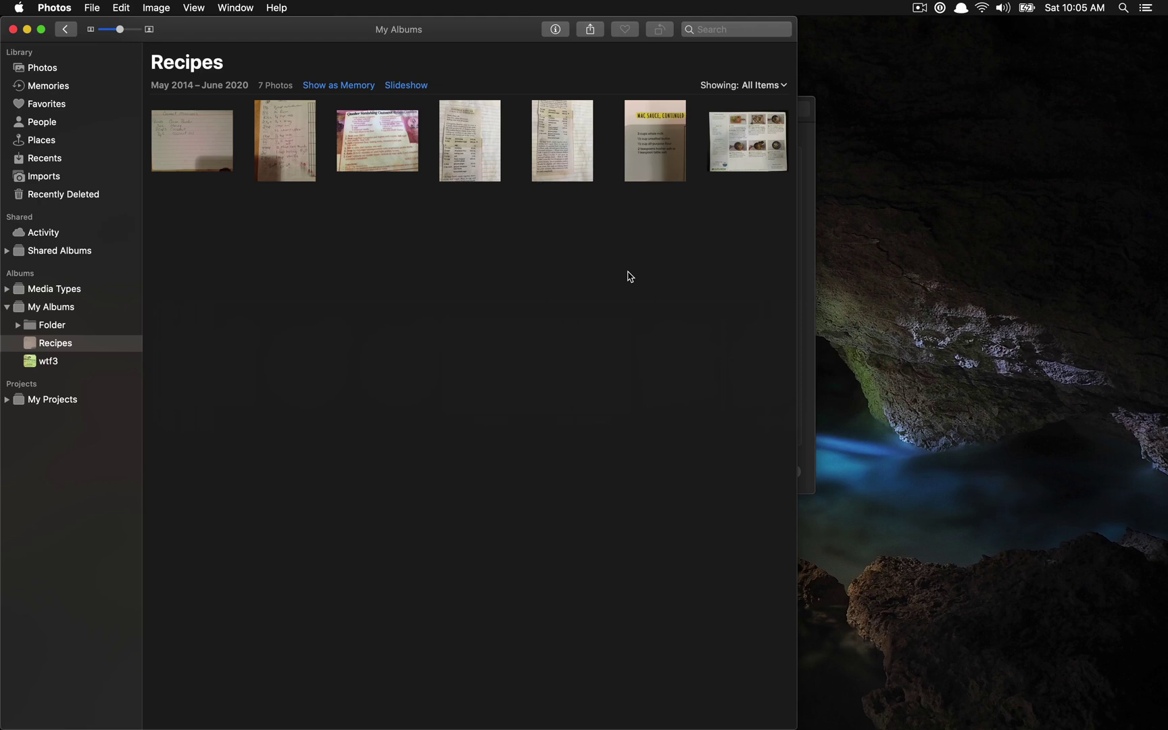
View the 'Mac Sauce, Continued' photo full size twice, returning to the Recipes album each time.
double_click(644, 151)
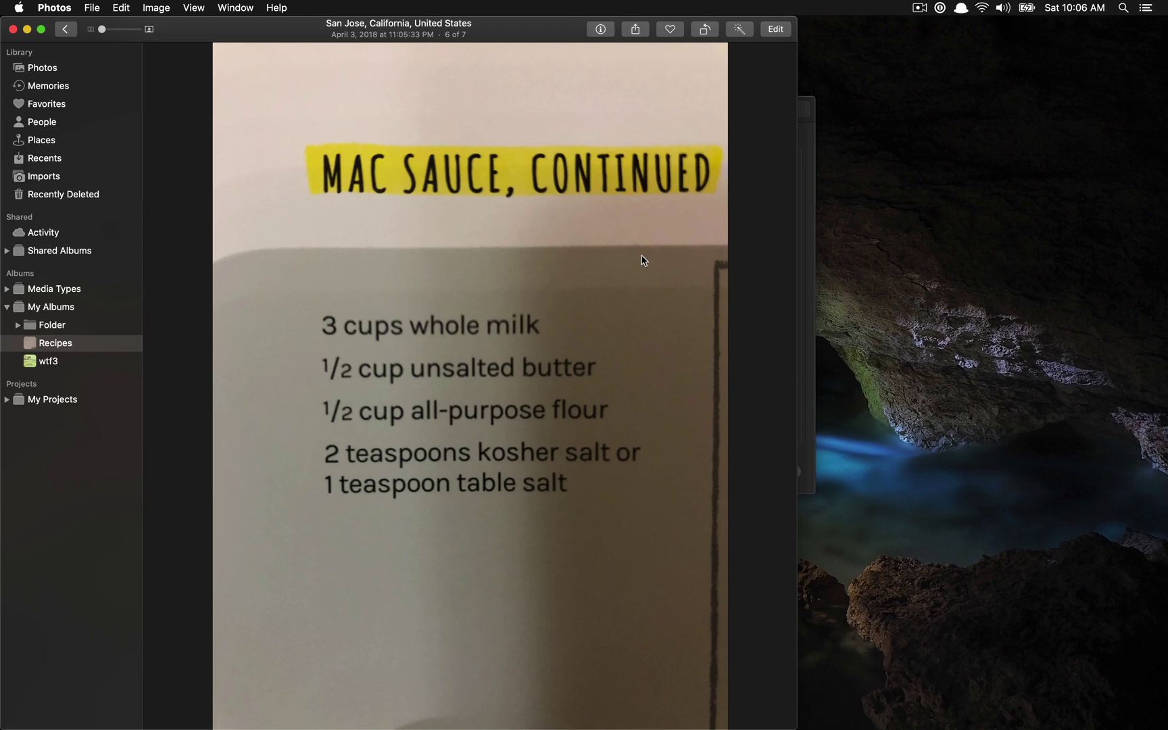
key(Escape)
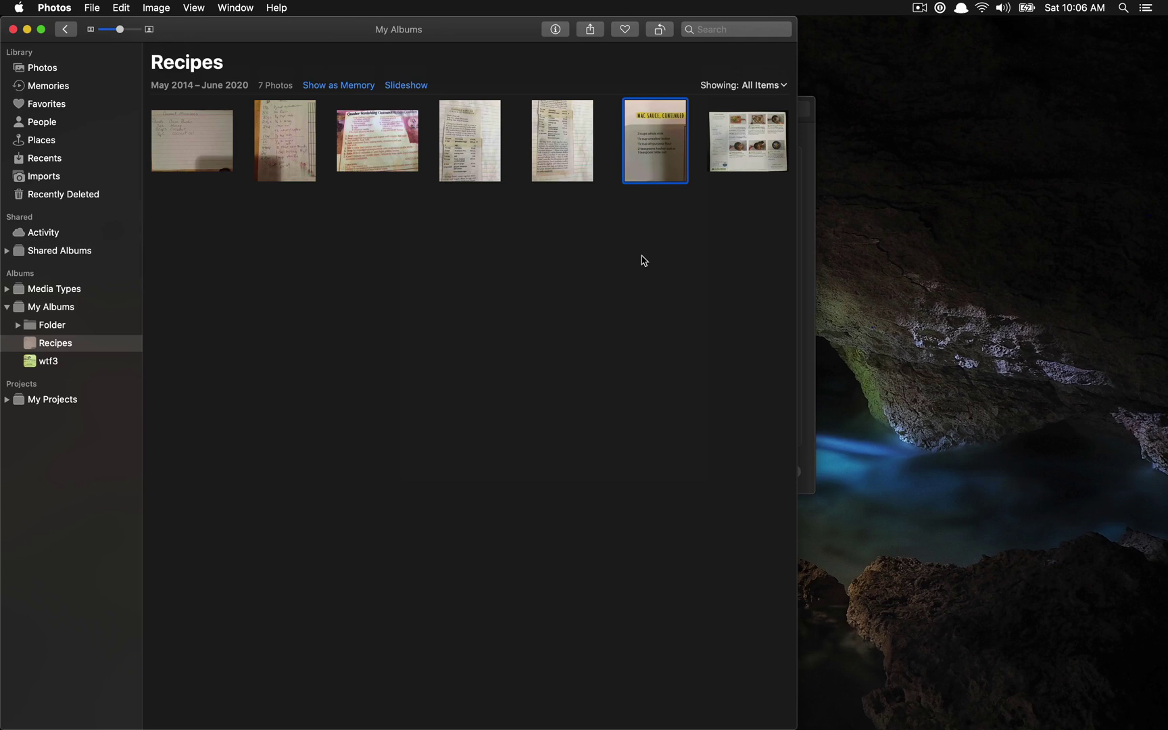
double_click(652, 156)
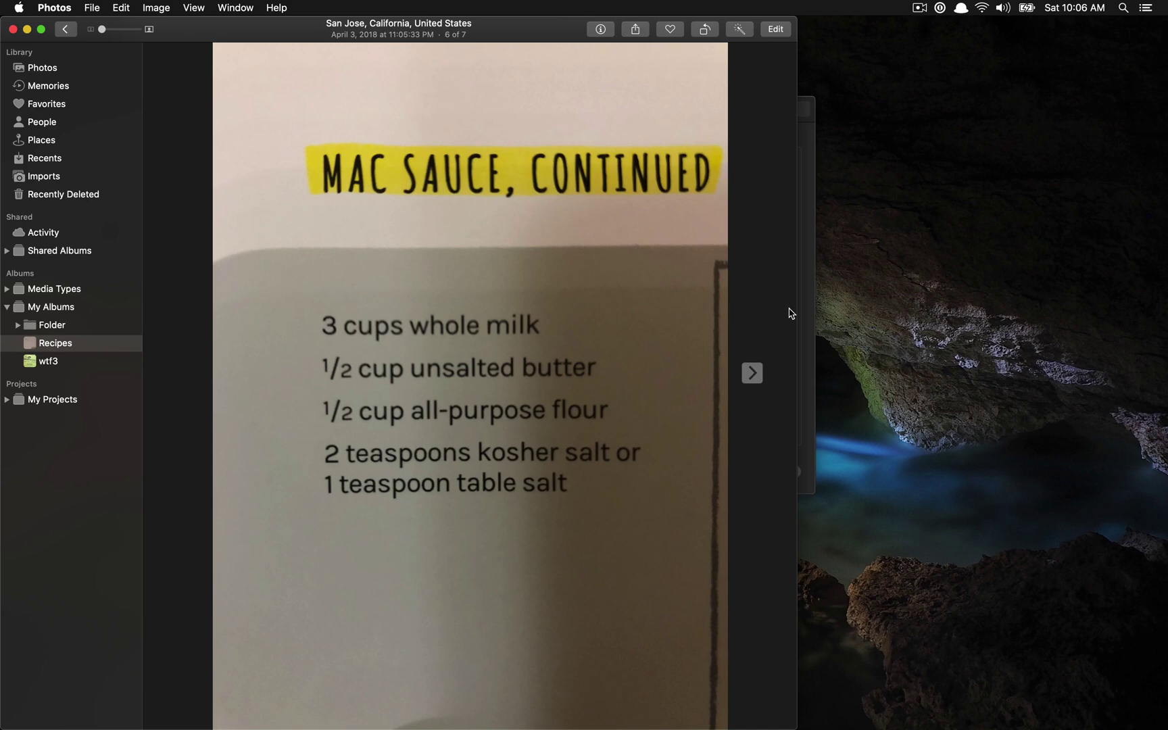
key(Escape)
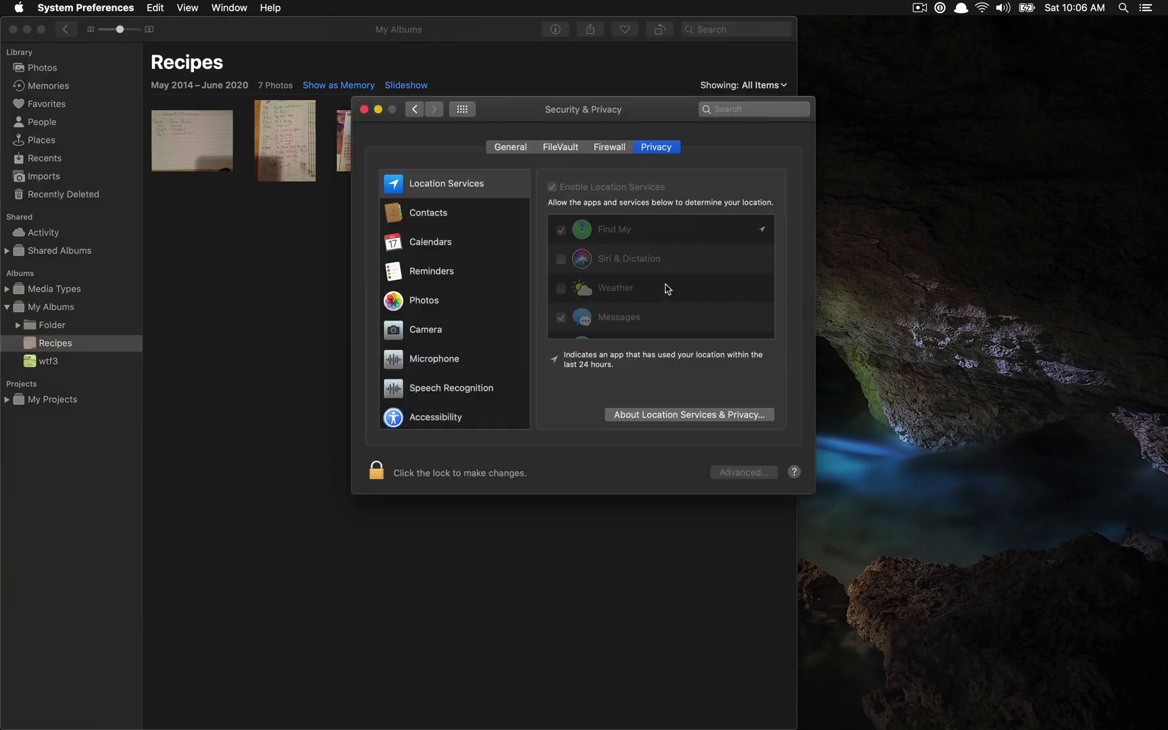
Check 'Use keyboard navigation to move focus between controls' in Keyboard, then return to Show All.
click(462, 107)
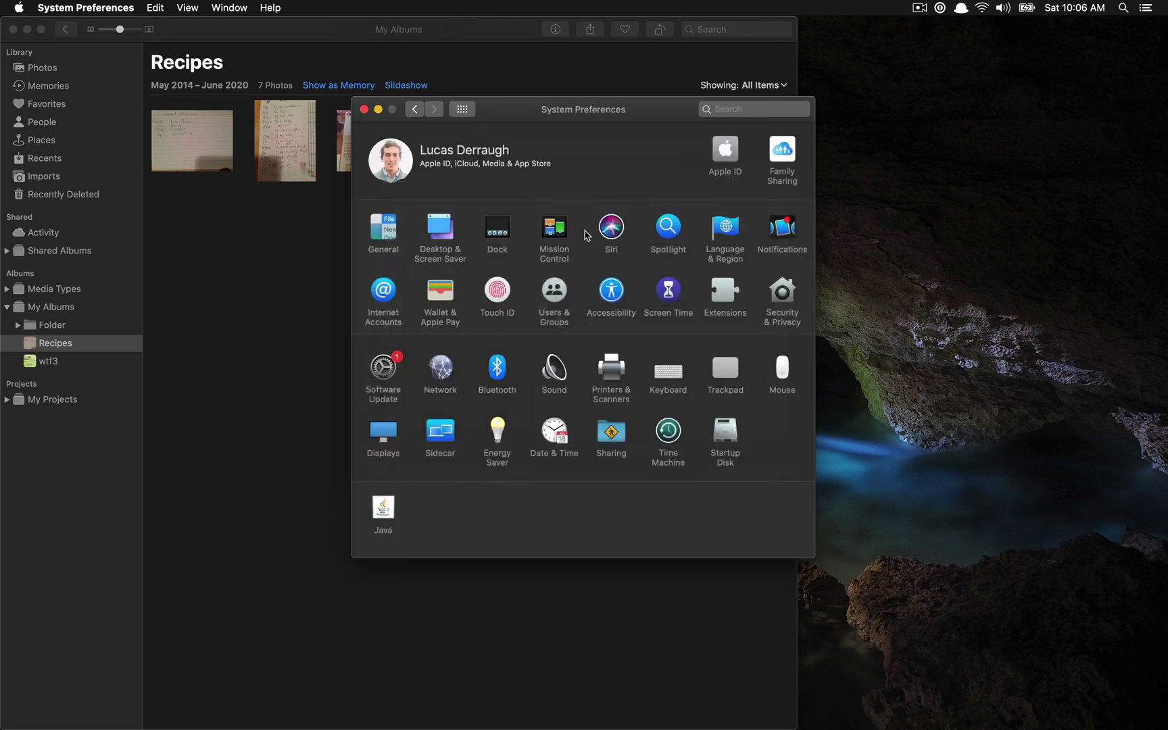
click(670, 372)
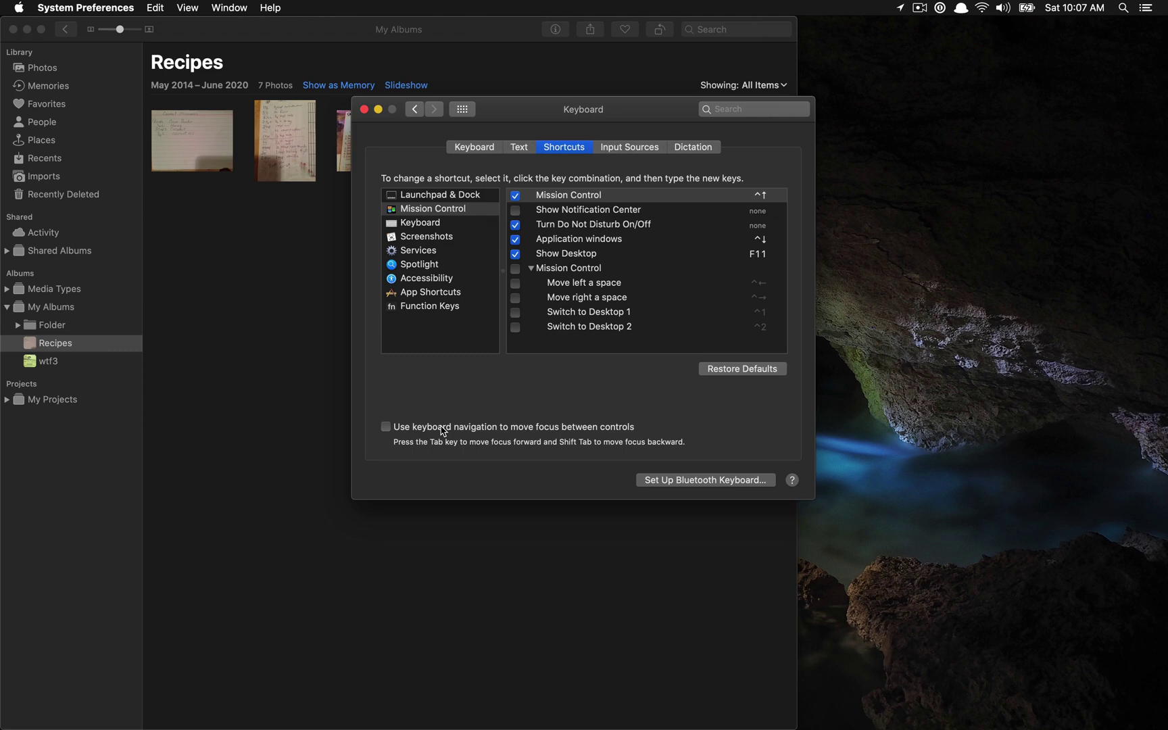
click(443, 431)
click(462, 109)
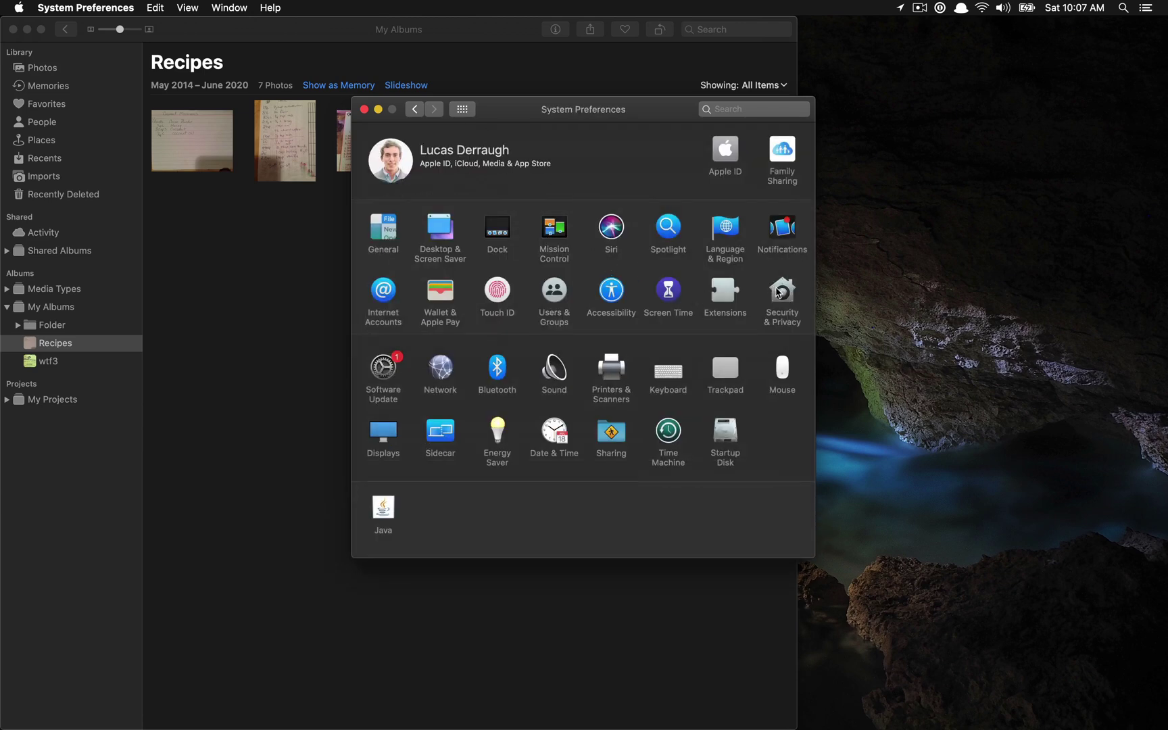
Open Security & Privacy's unlock prompt and choose Use Password to reveal the credential fields.
click(780, 292)
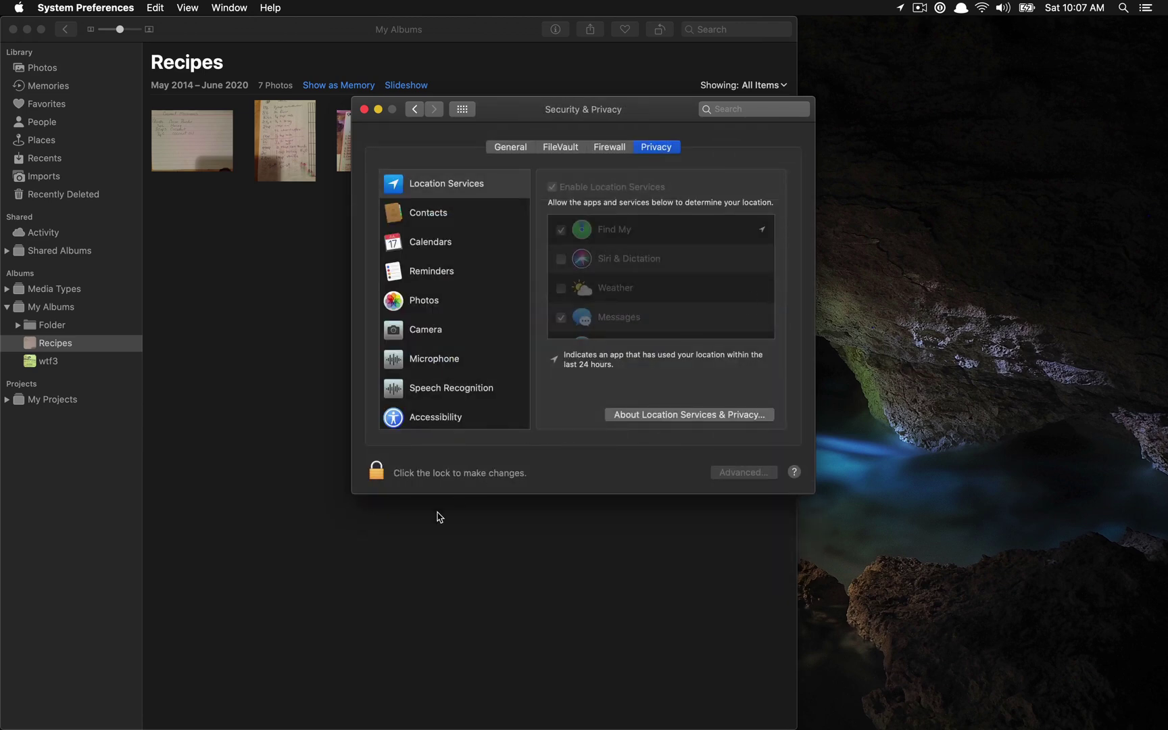
click(377, 472)
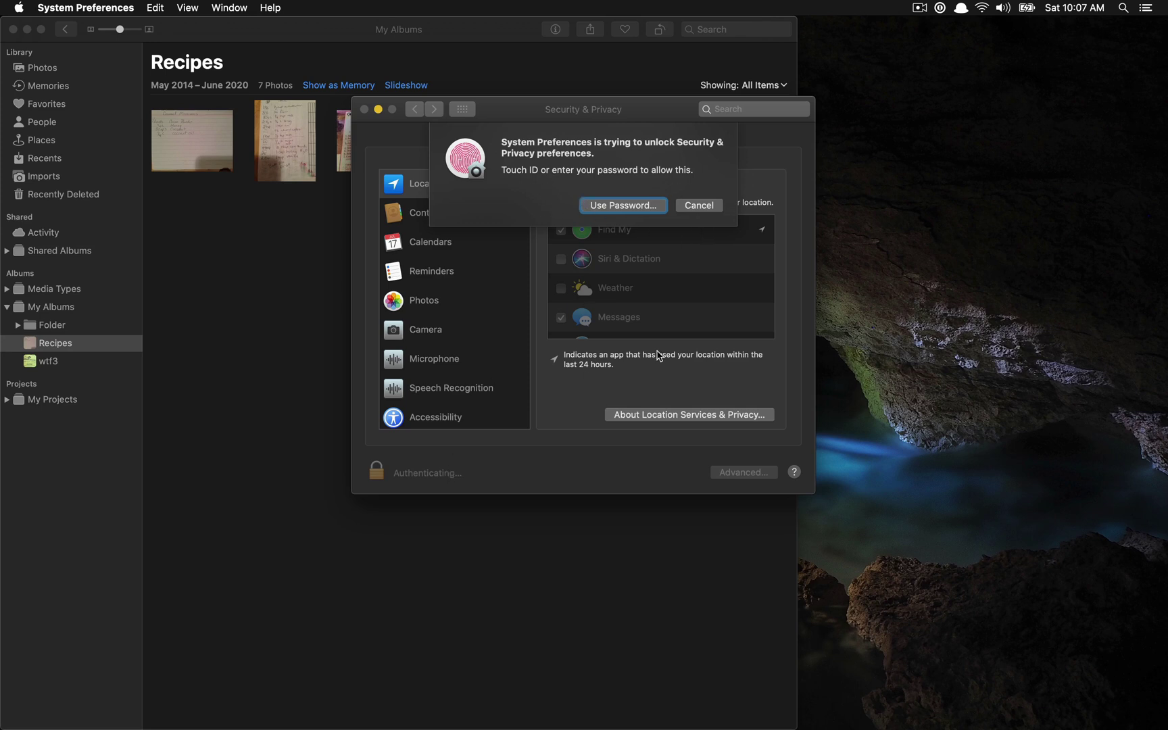
key(Tab)
key(Tab)
key(Tab)
key(Tab)
key(Tab)
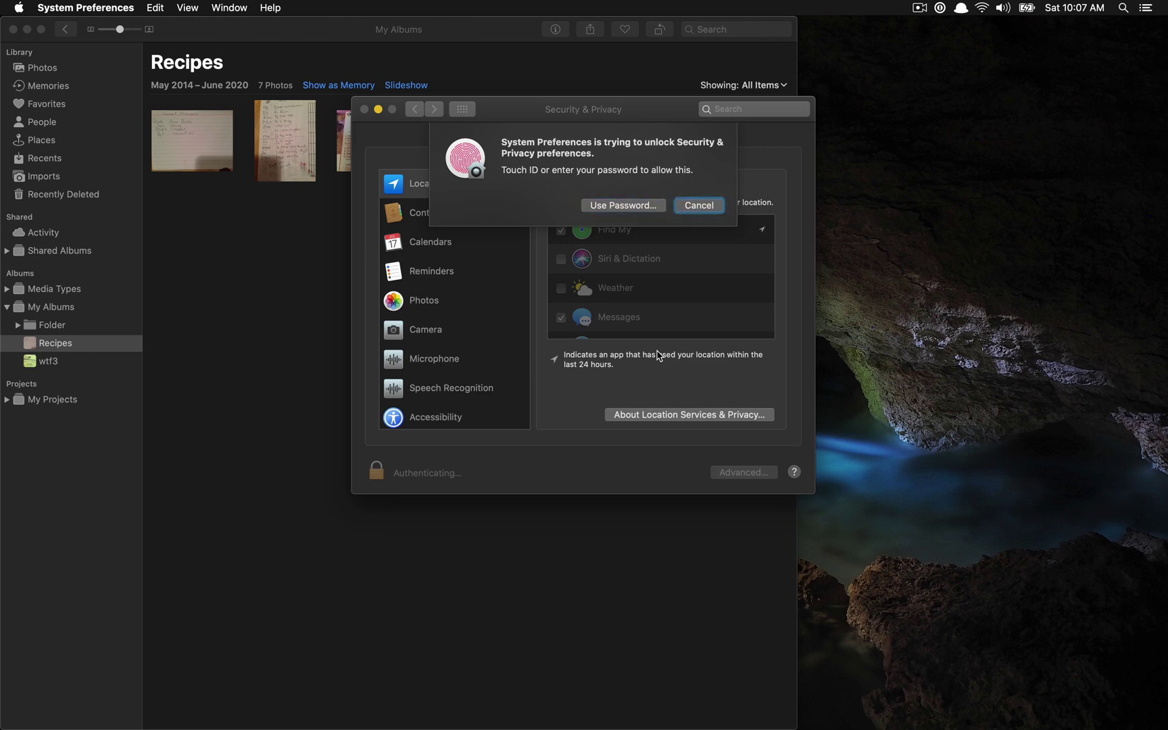
key(Tab)
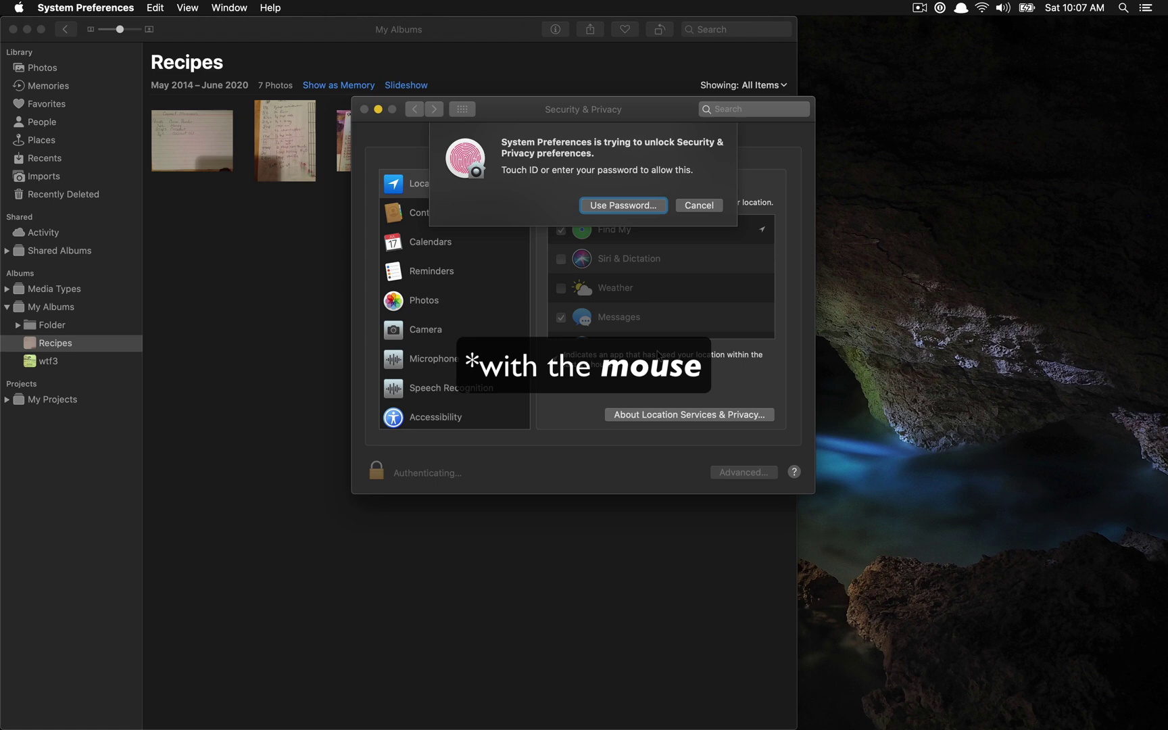
key(space)
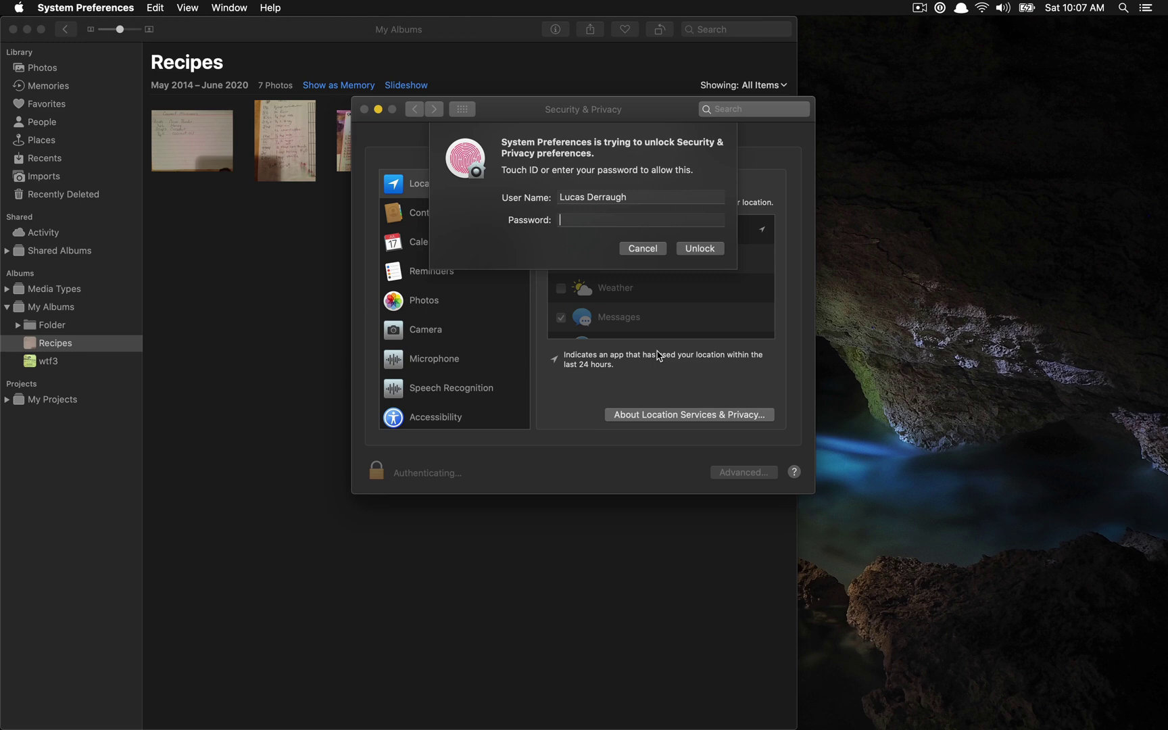
Cancel the password sheet, leaving the Location Services list locked.
key(Escape)
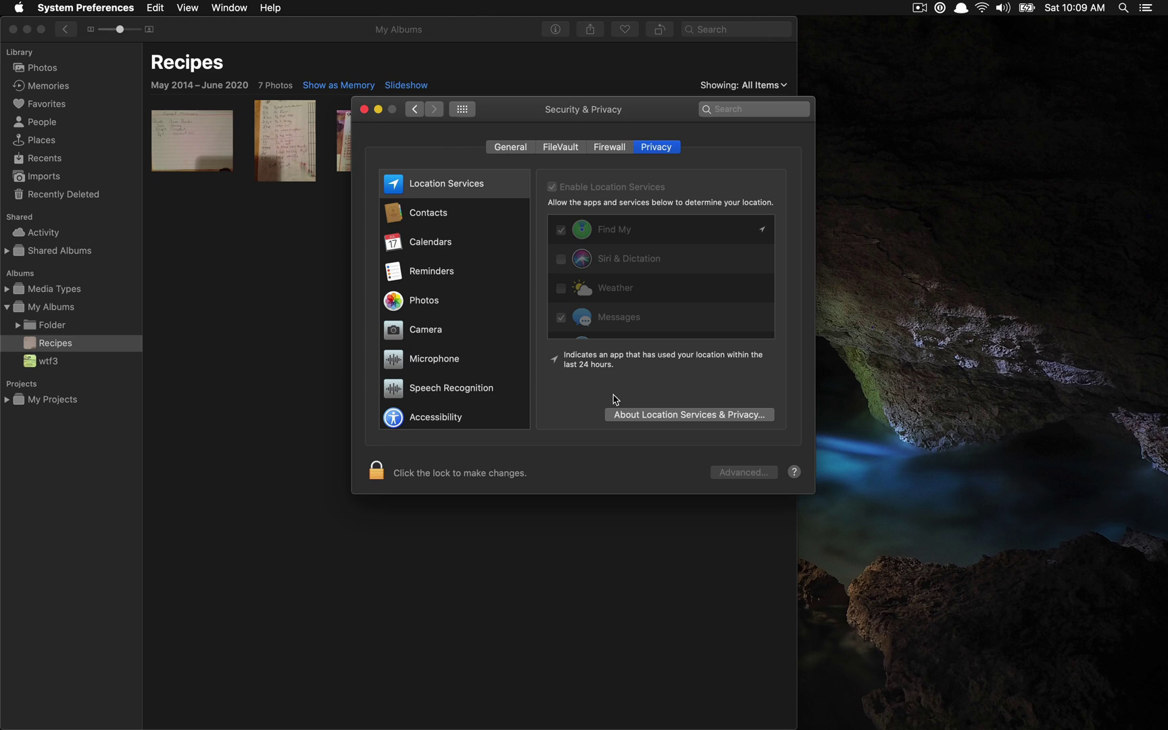
Switch to Final Cut Pro, showing the Outro project's timeline.
key(super+Tab)
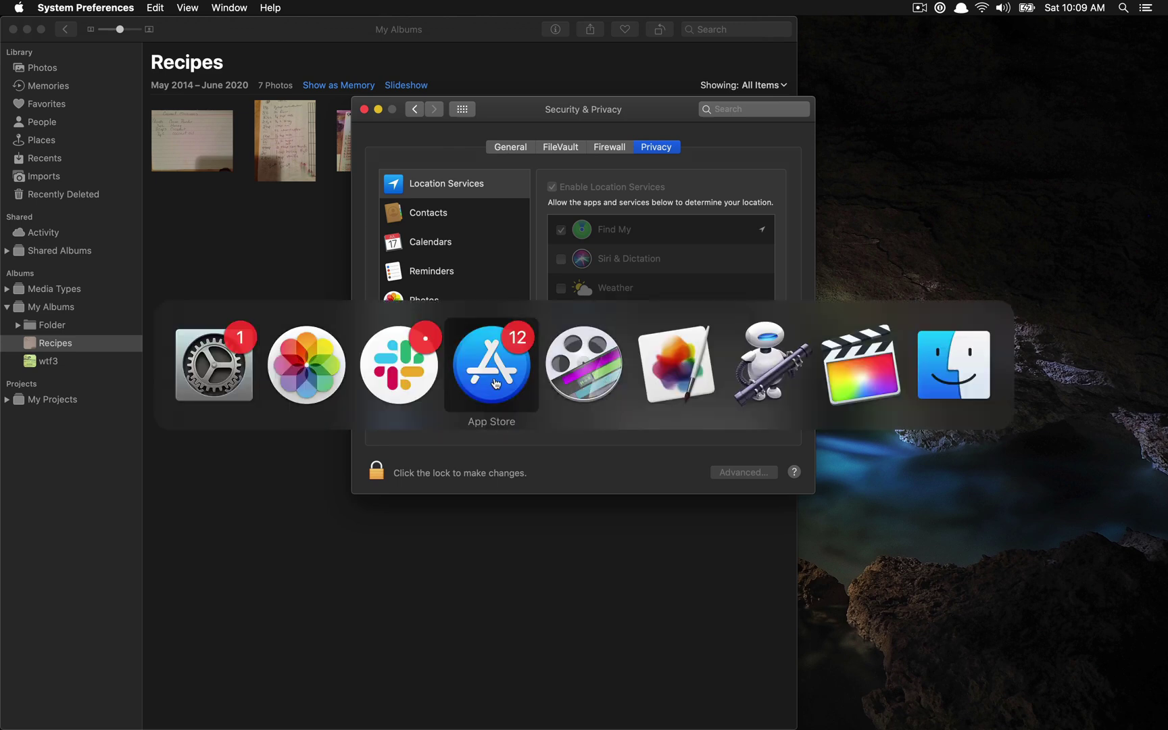
click(846, 377)
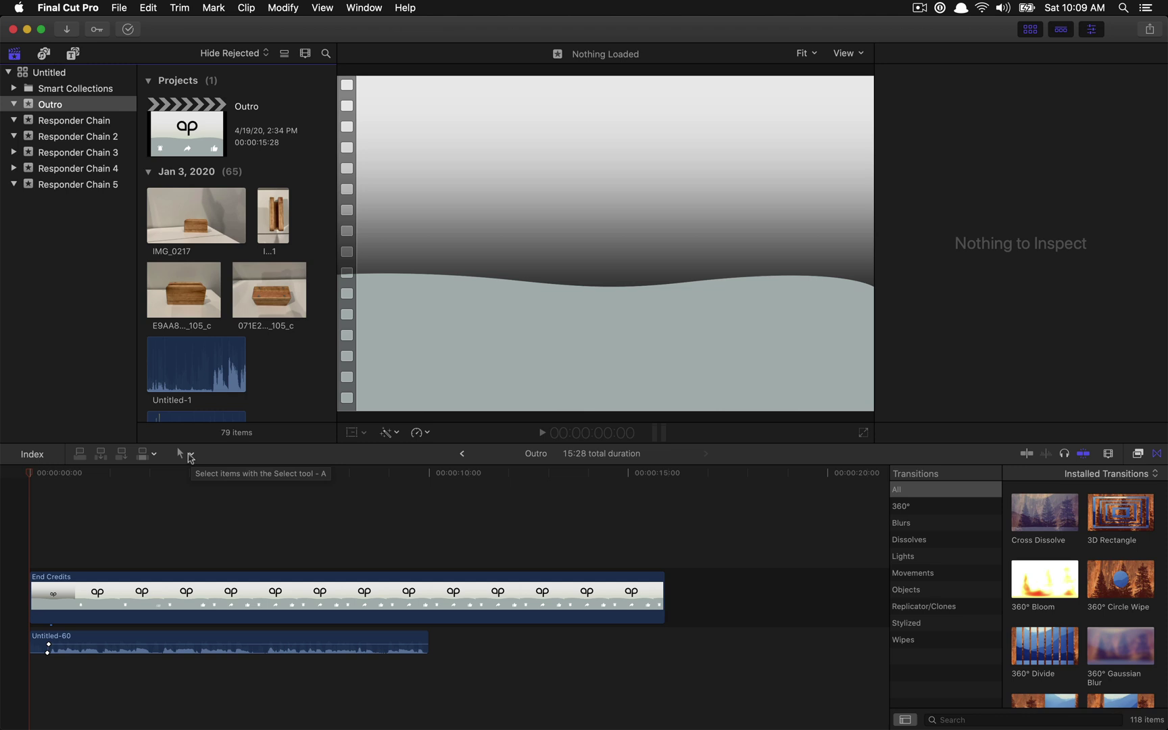
Cycle the timeline tool through Blade, Trim and Zoom, then back to Select.
click(190, 455)
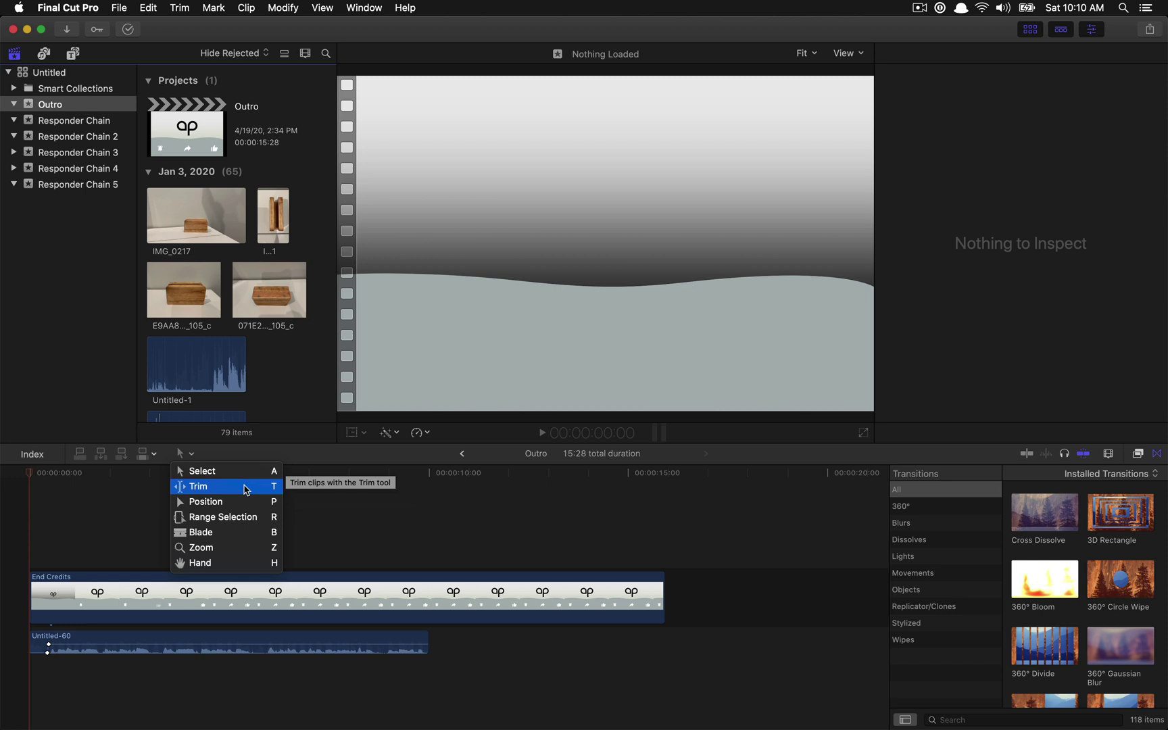
click(260, 540)
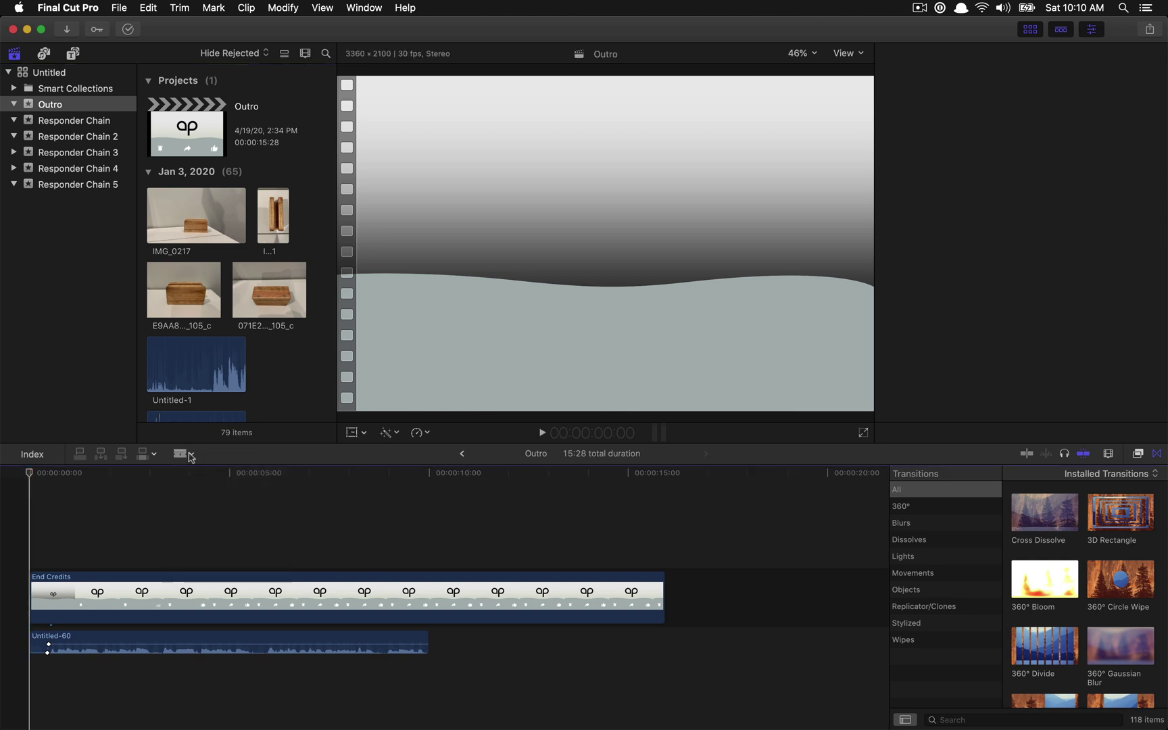
click(183, 452)
click(227, 489)
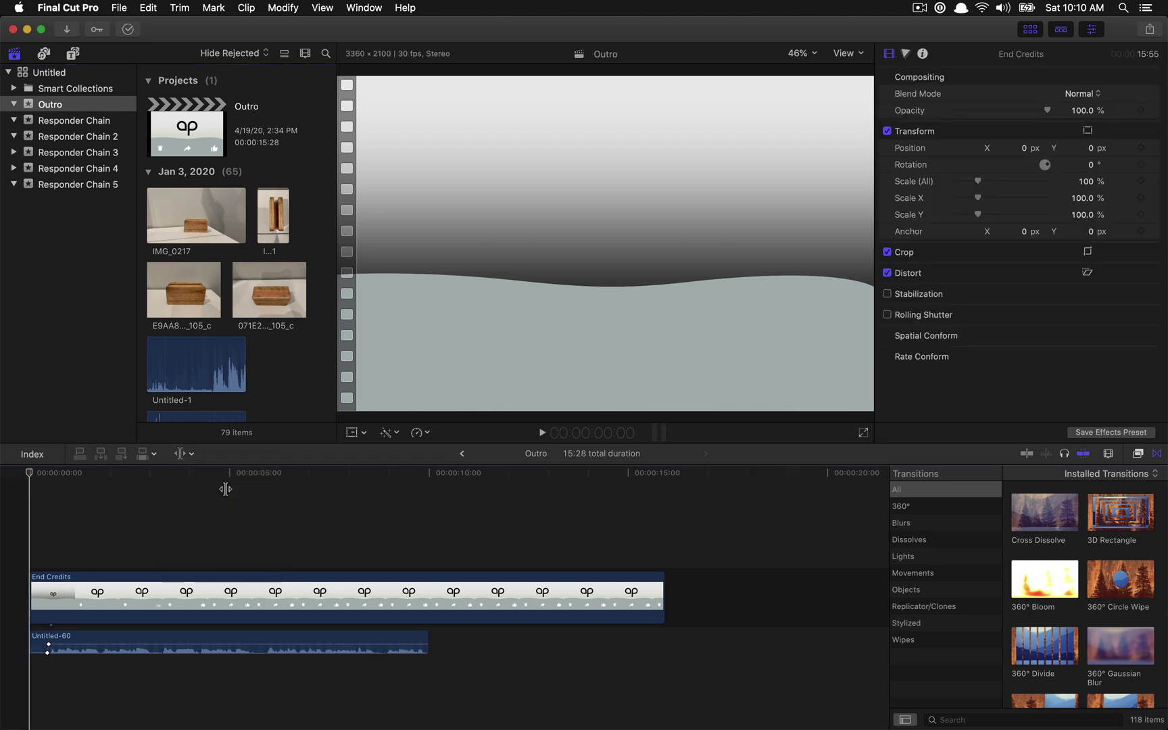
click(191, 454)
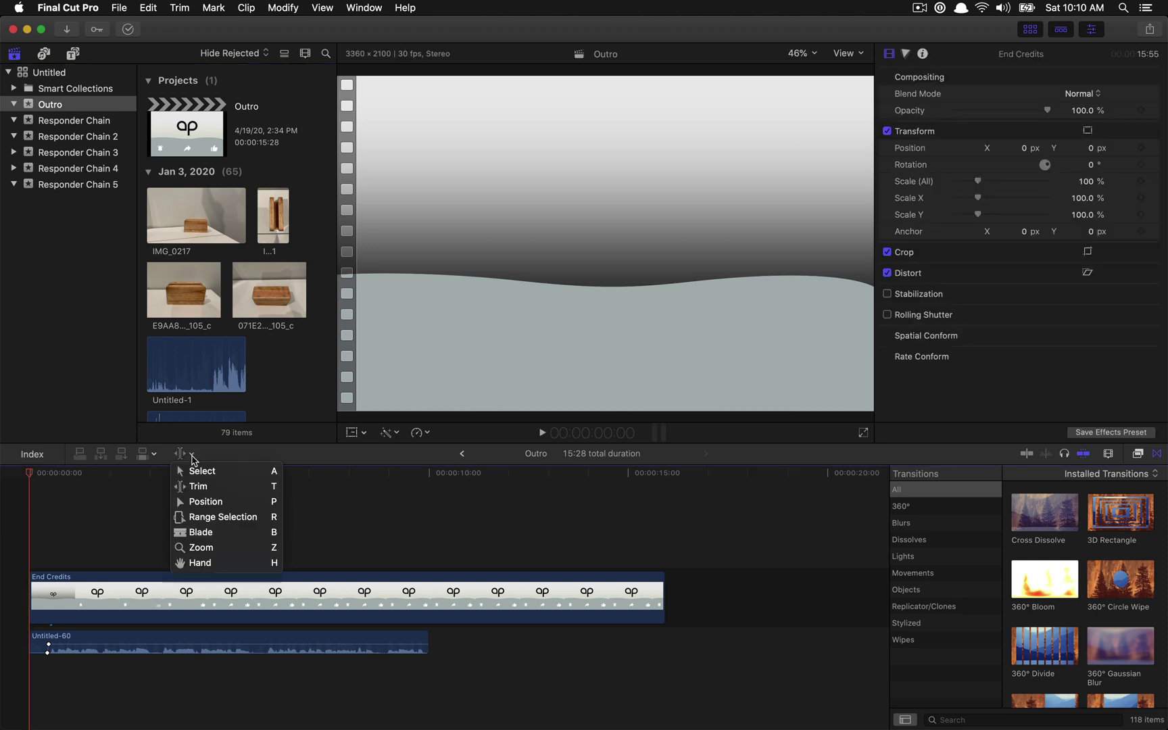
click(233, 547)
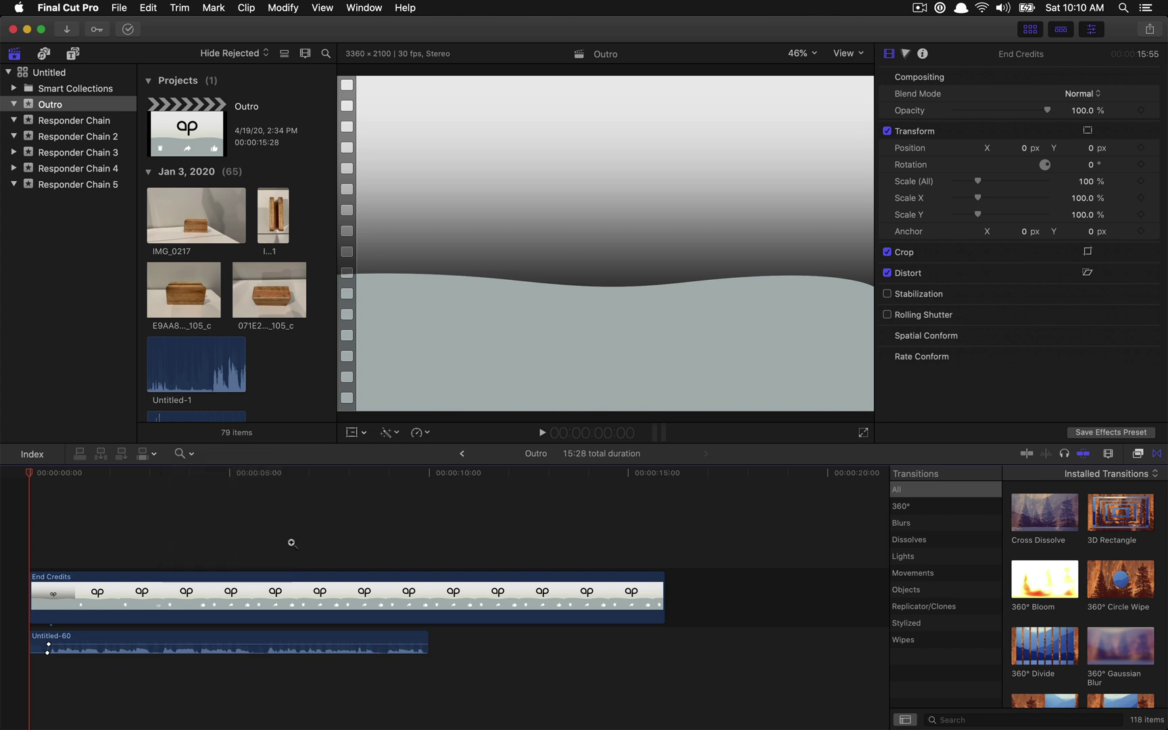
key(a)
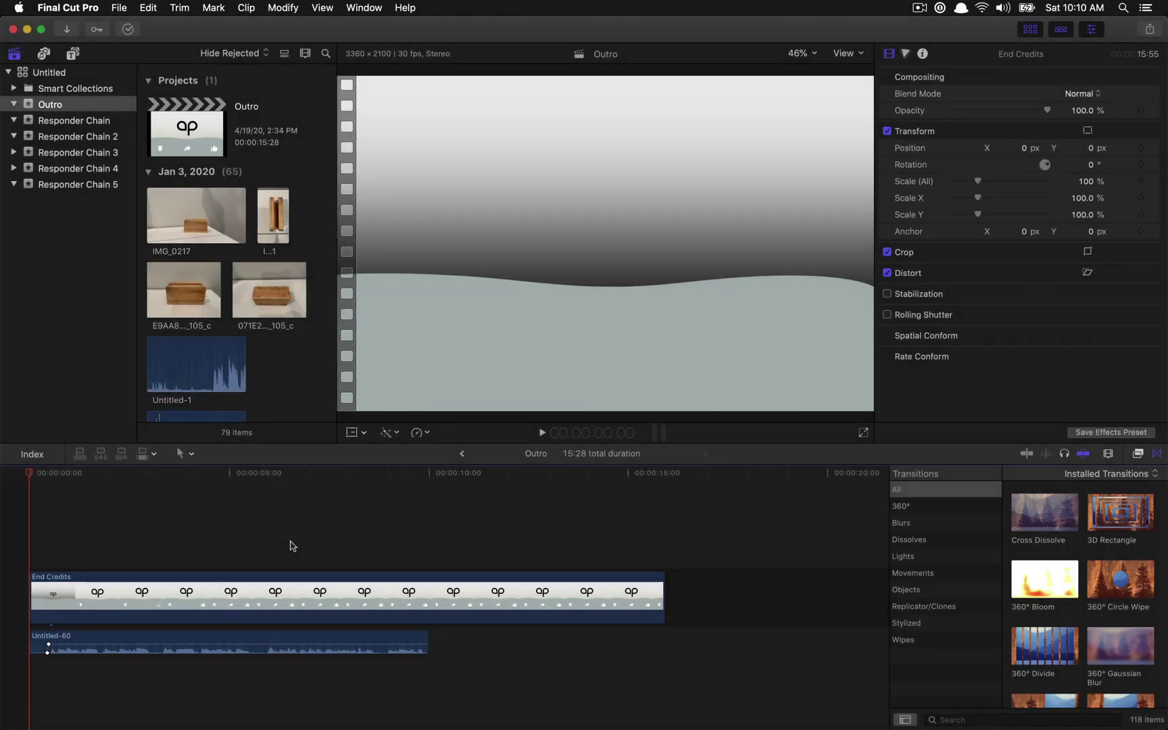
Hide Final Cut Pro, switch to Pixelmator Pro's Untitled canvas and select the Arrange tool.
key(super+h)
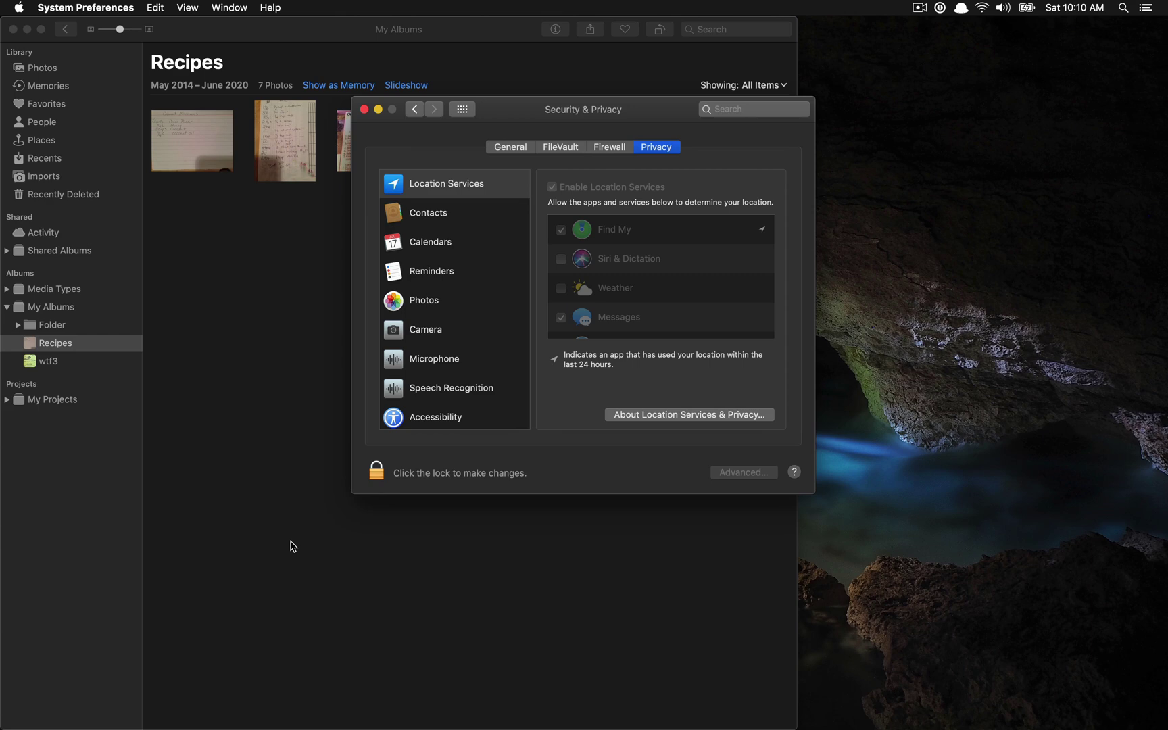
key(super+Tab)
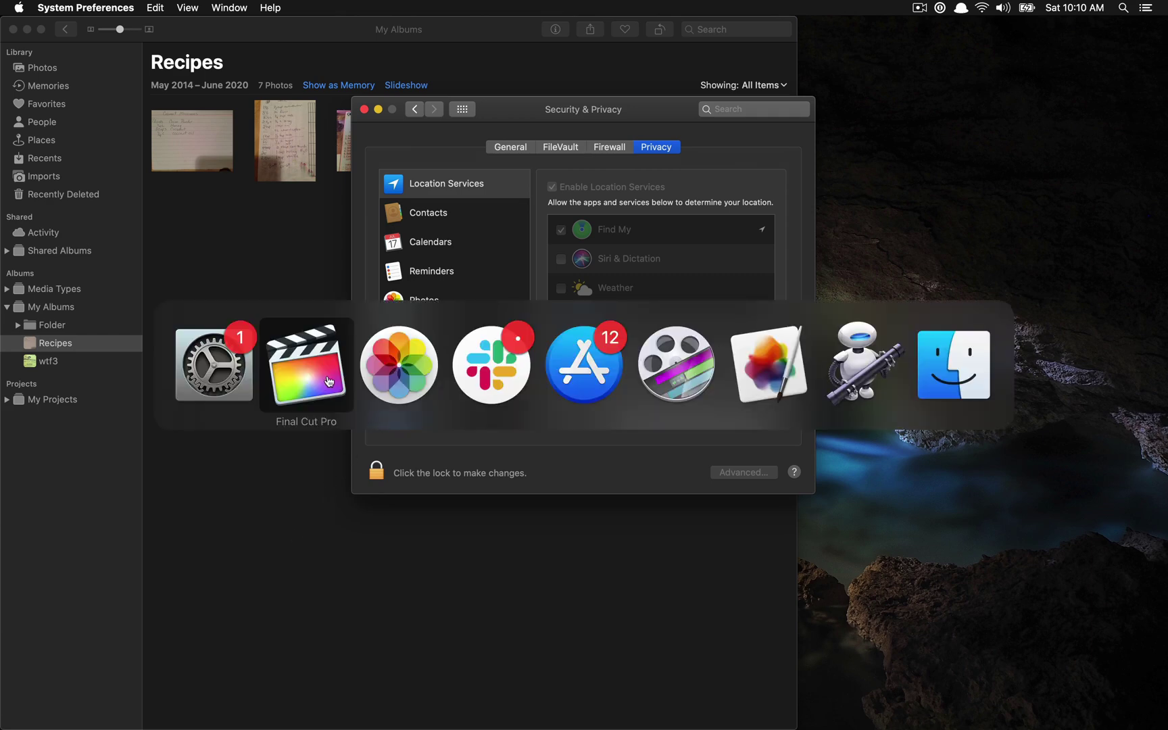
click(782, 365)
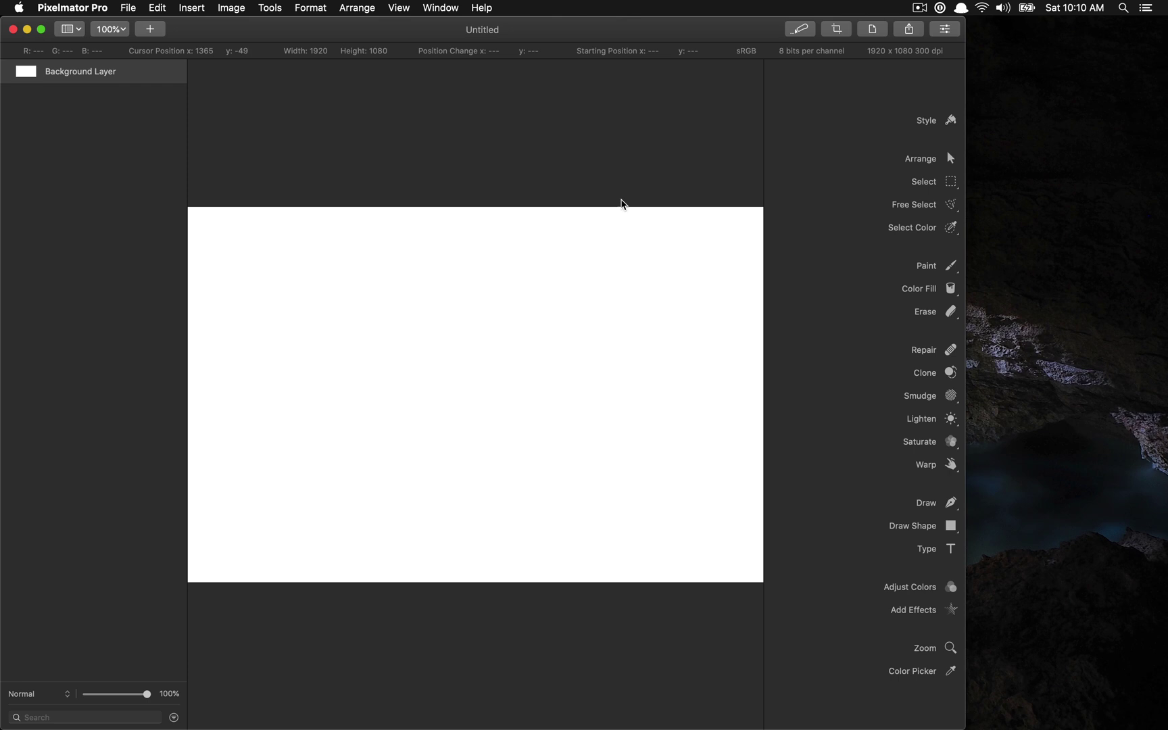
click(951, 158)
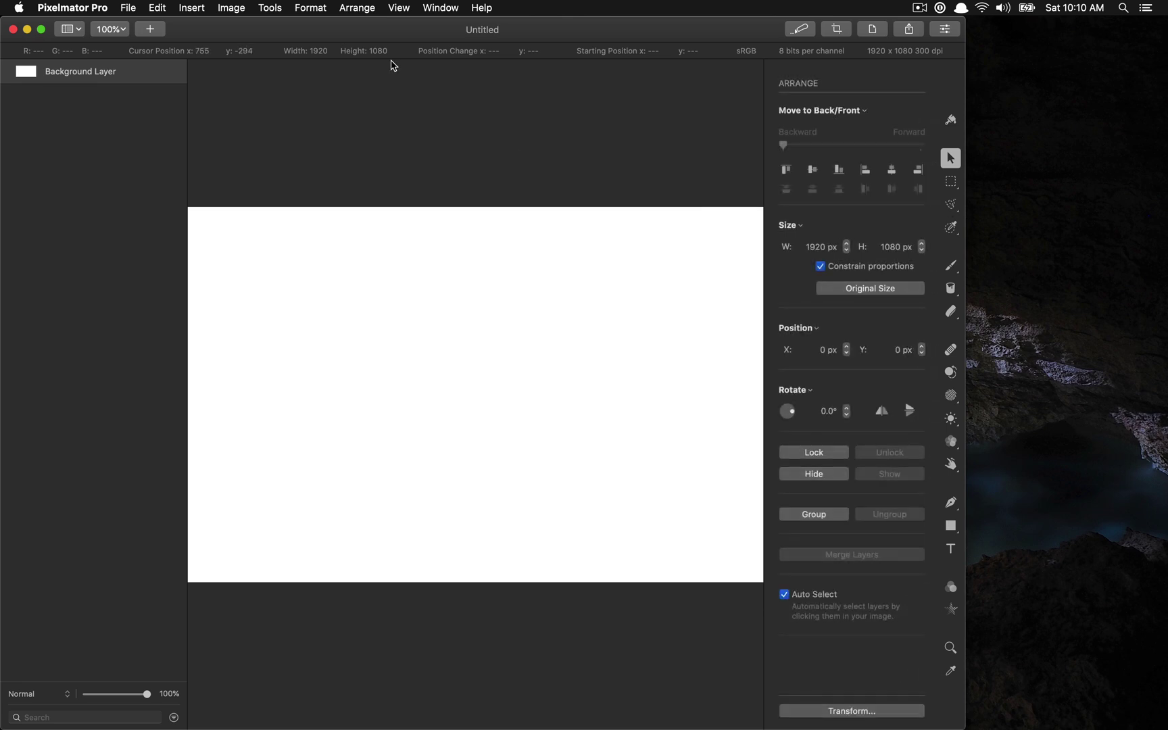
click(278, 8)
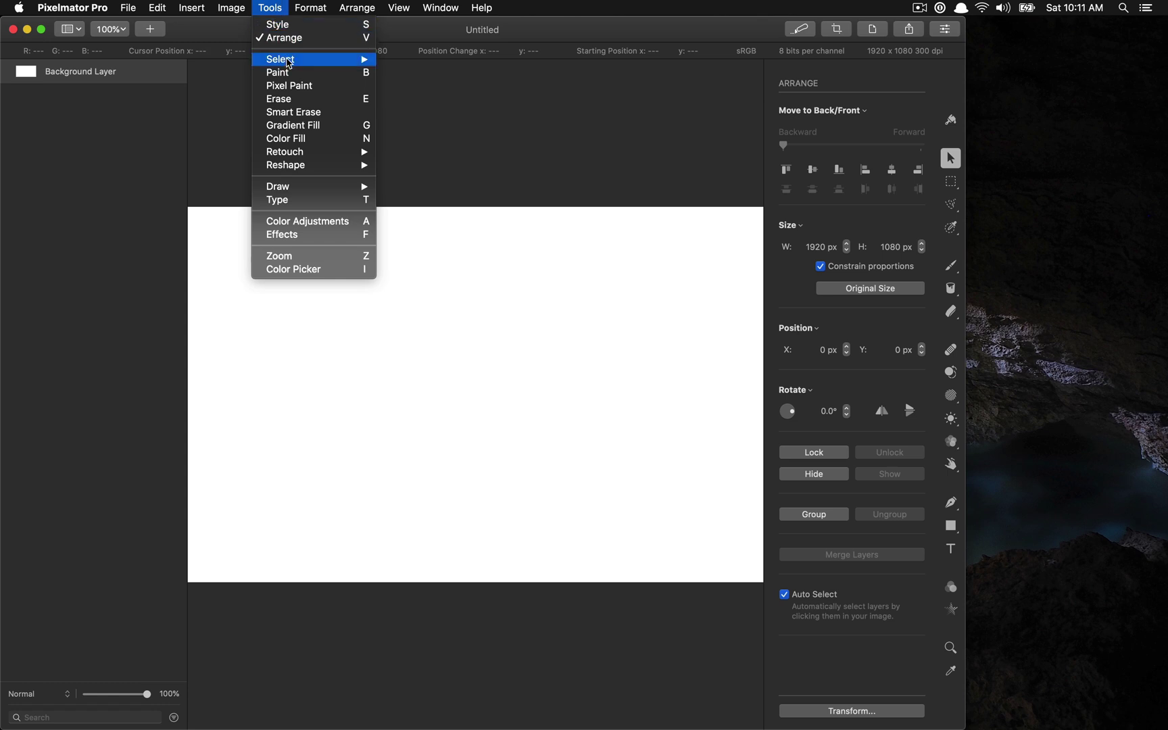
mouse_move(289, 62)
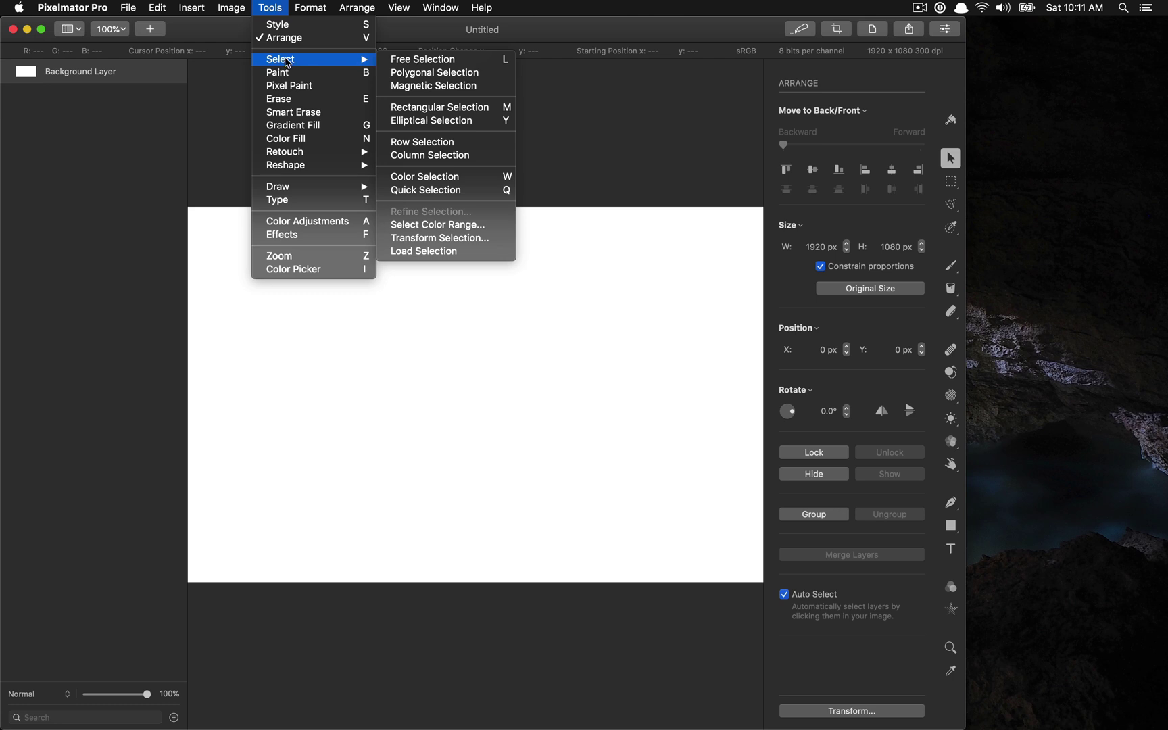
mouse_move(491, 5)
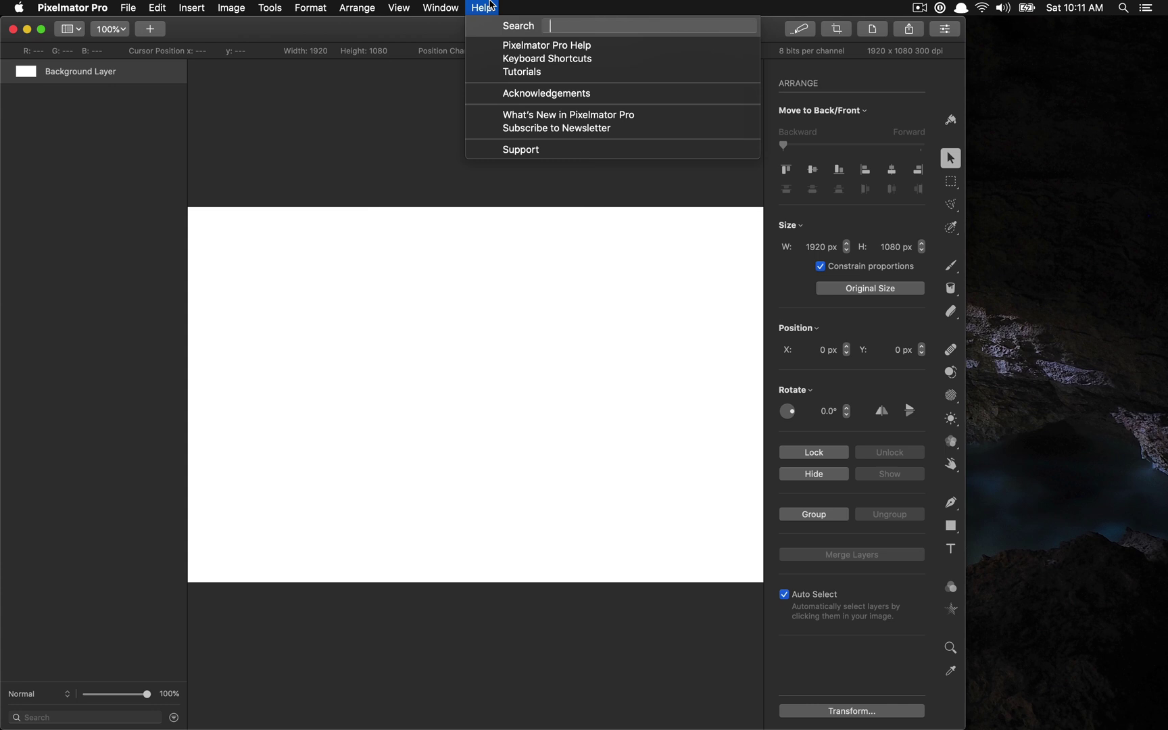
click(492, 6)
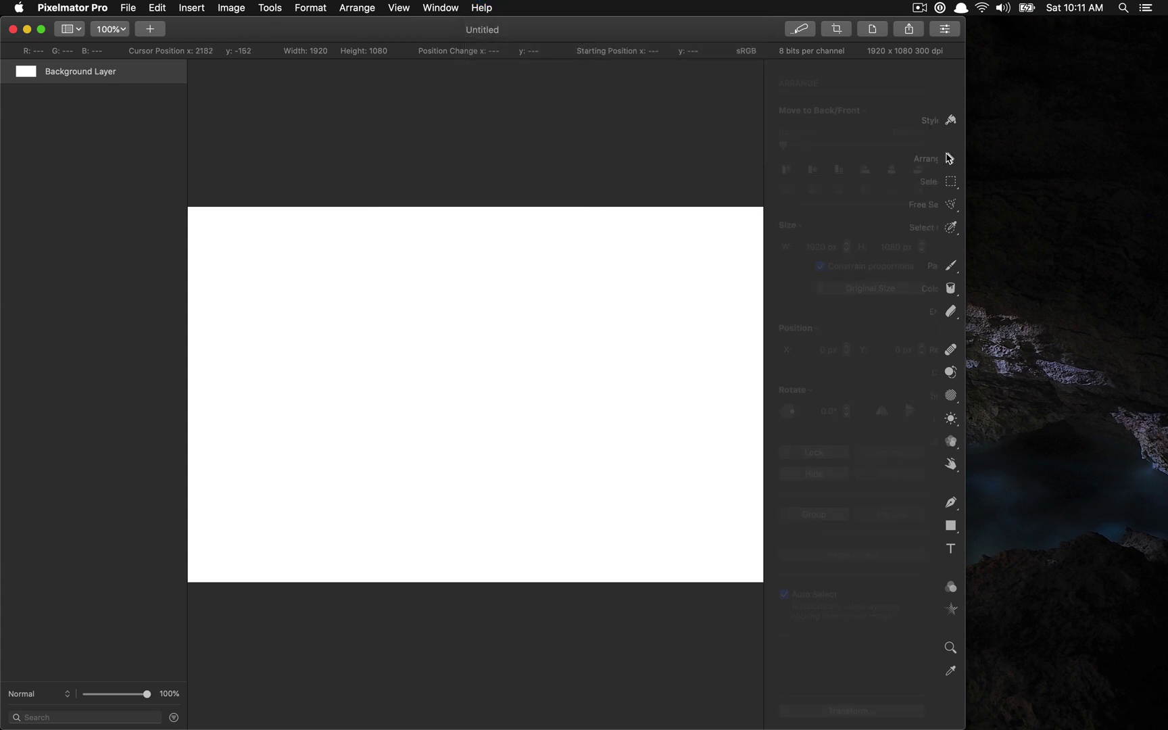
click(953, 159)
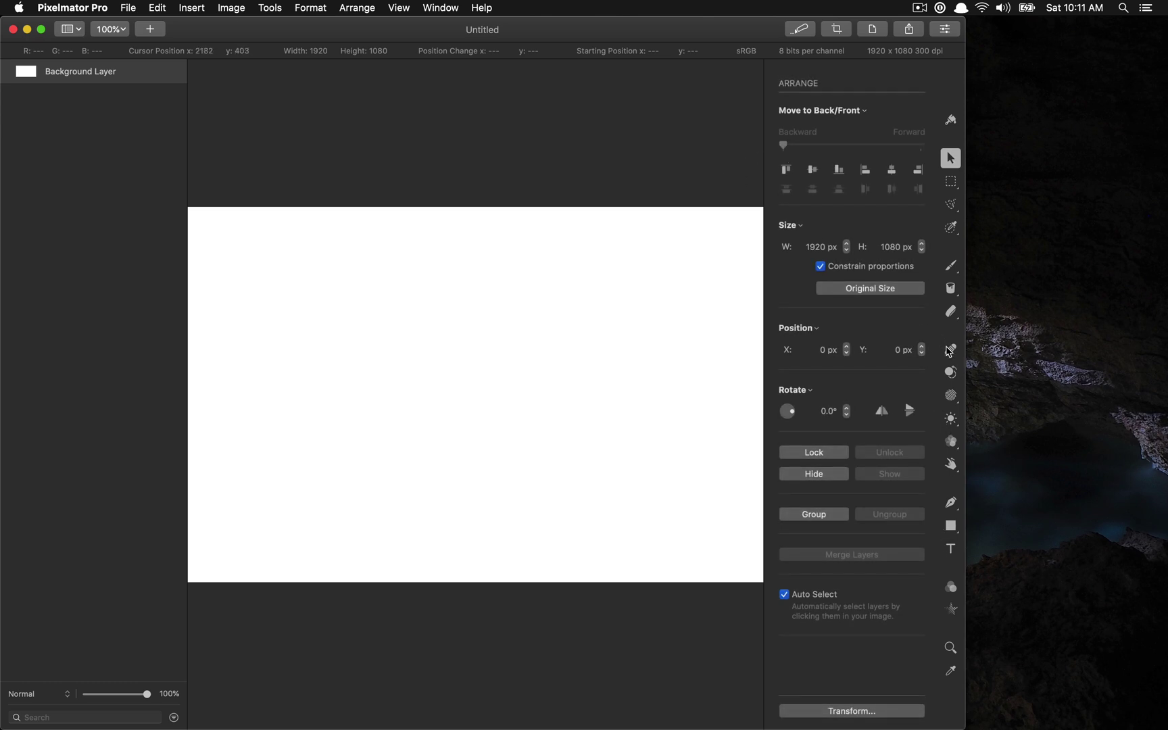
Search Help for 'paint', then choose Tools > Paint to activate the Paint tool.
mouse_move(949, 351)
click(478, 8)
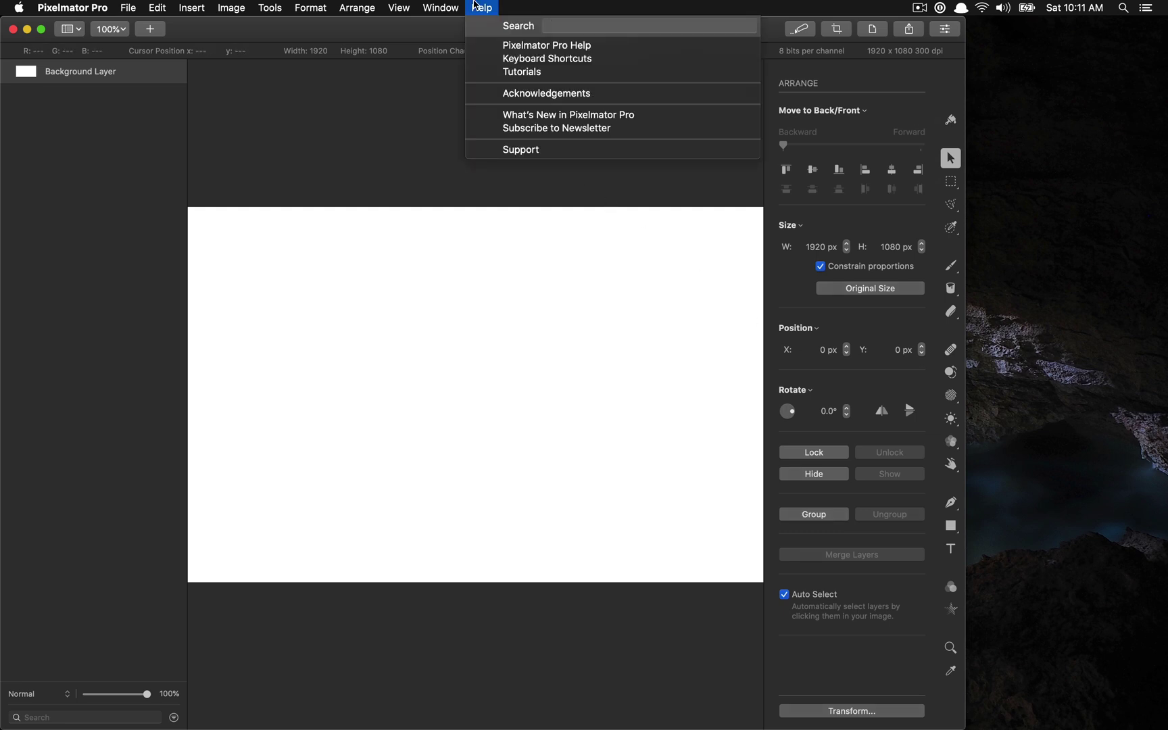
text(pa)
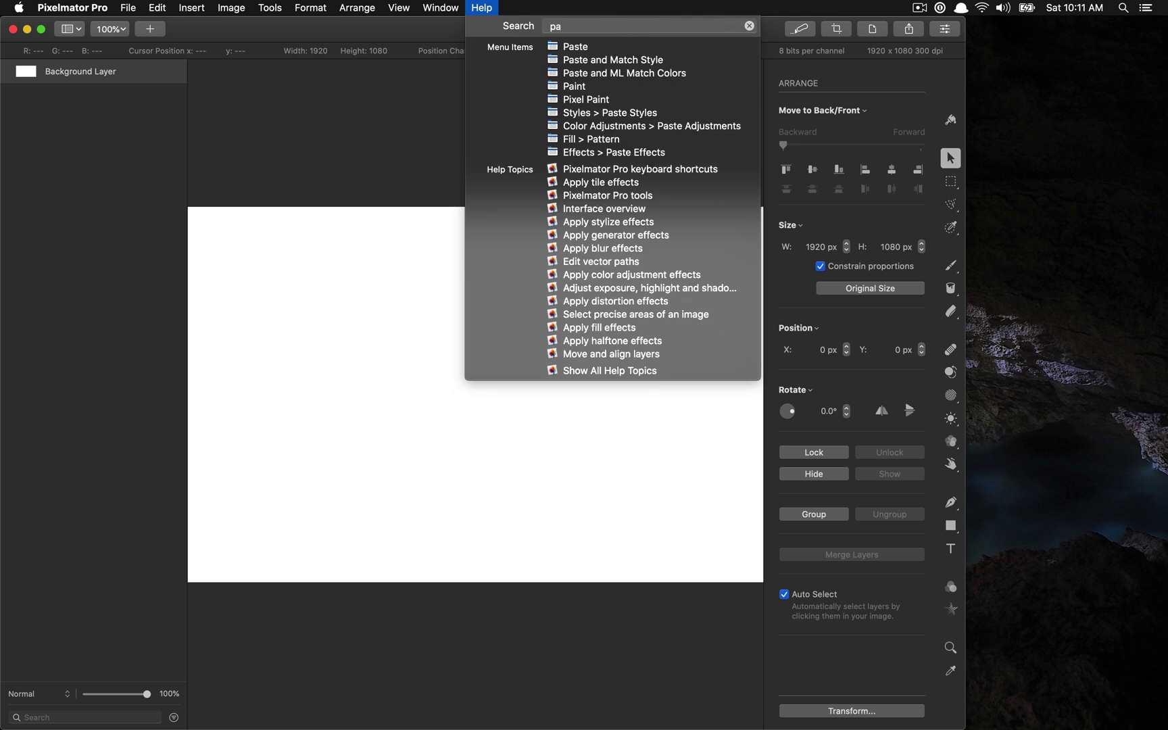
text(int)
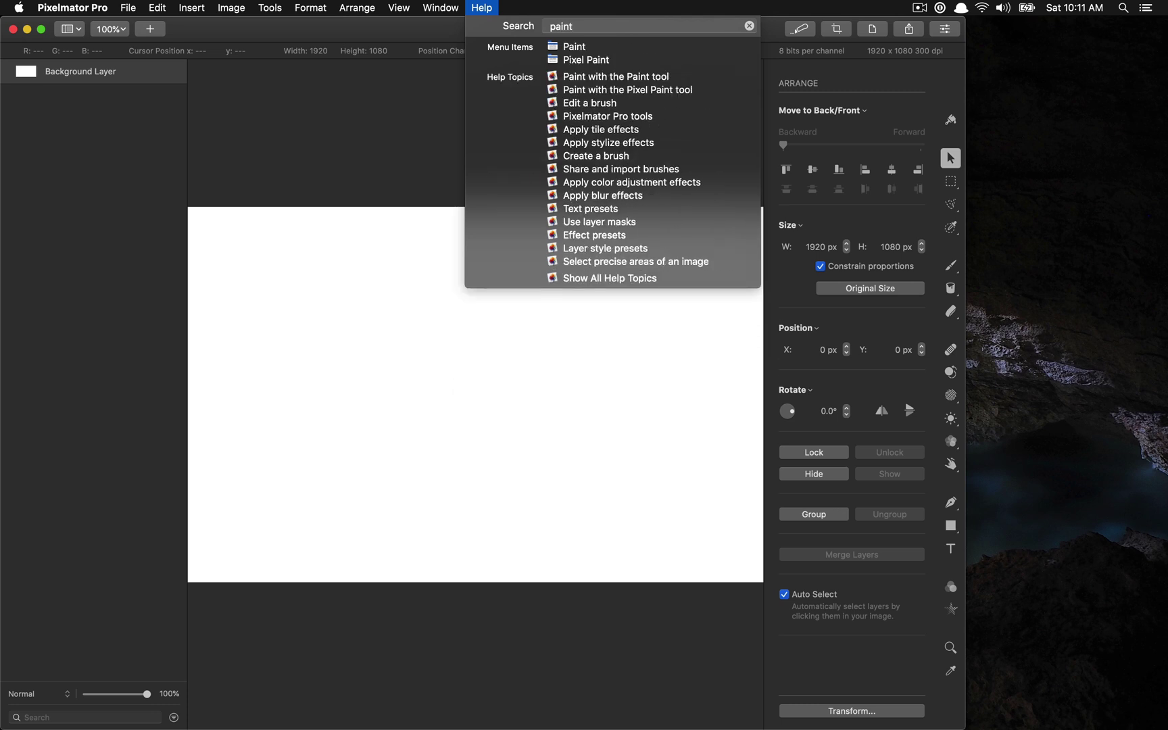
mouse_move(559, 48)
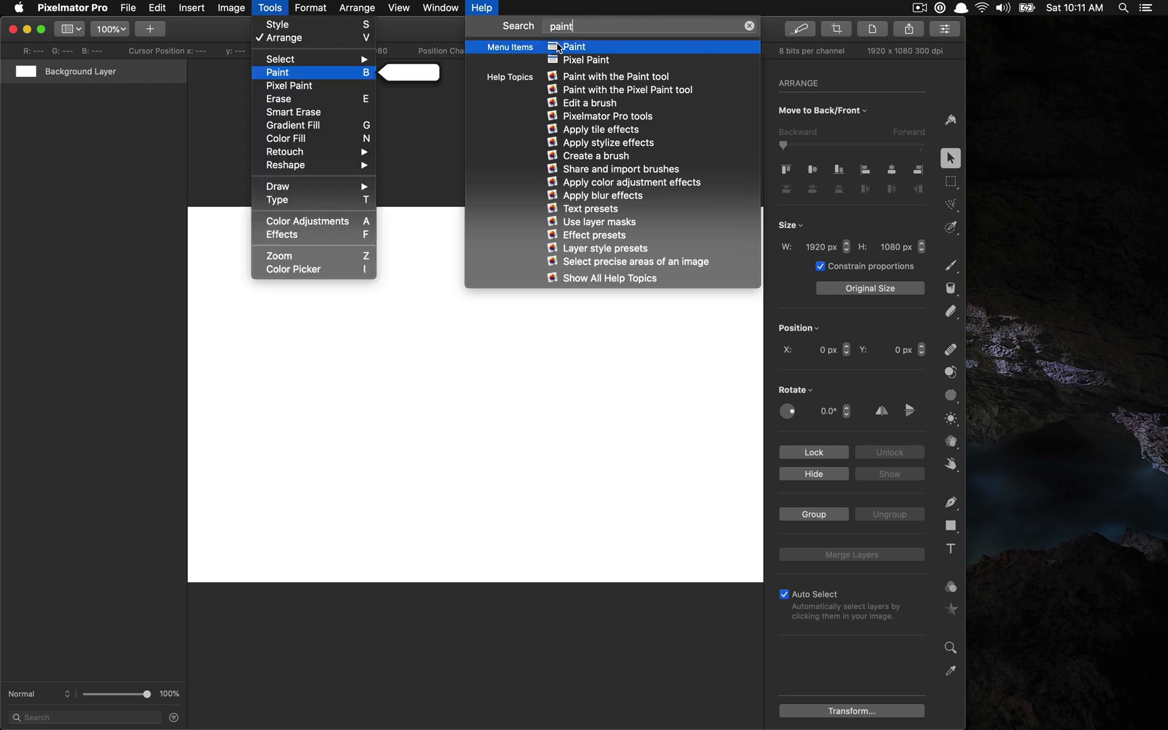
click(338, 73)
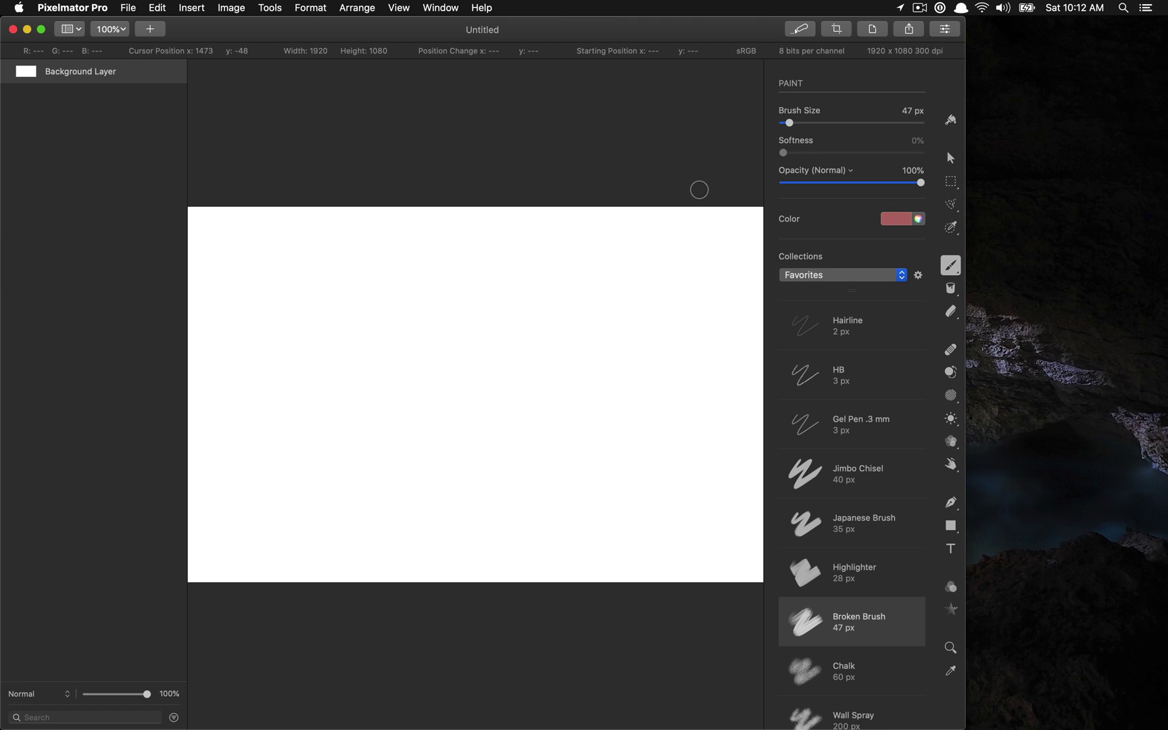
click(318, 8)
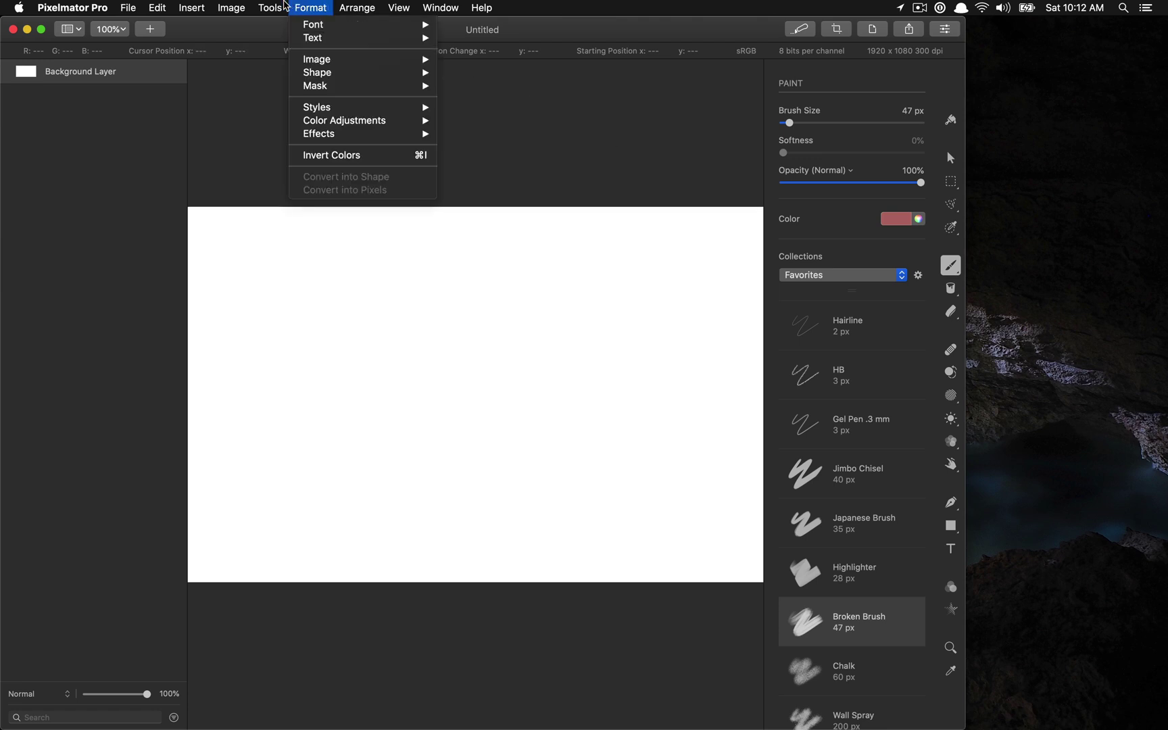
mouse_move(242, 6)
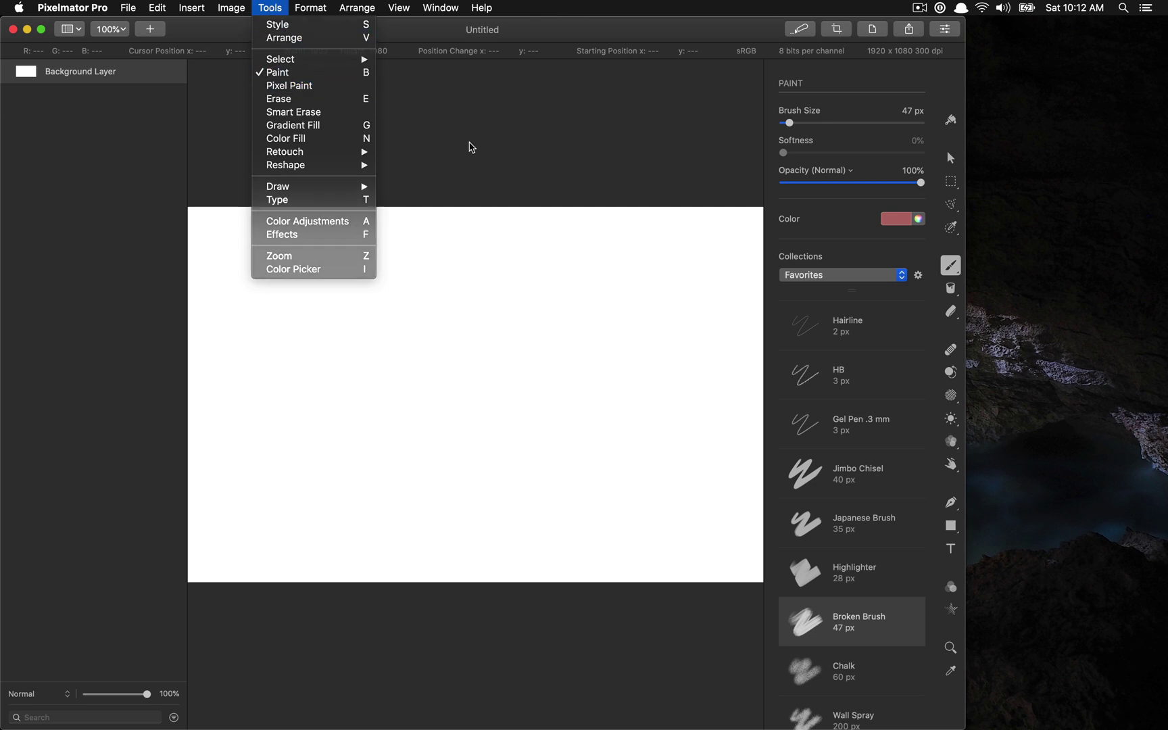
click(469, 143)
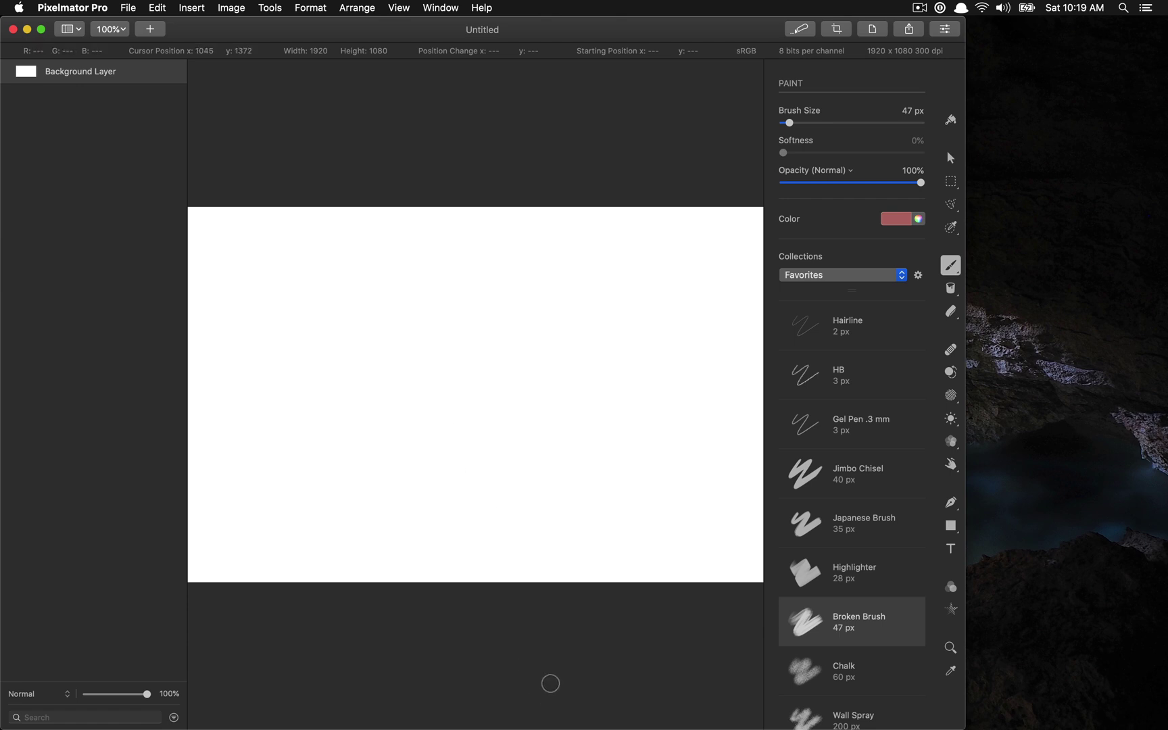
mouse_move(638, 726)
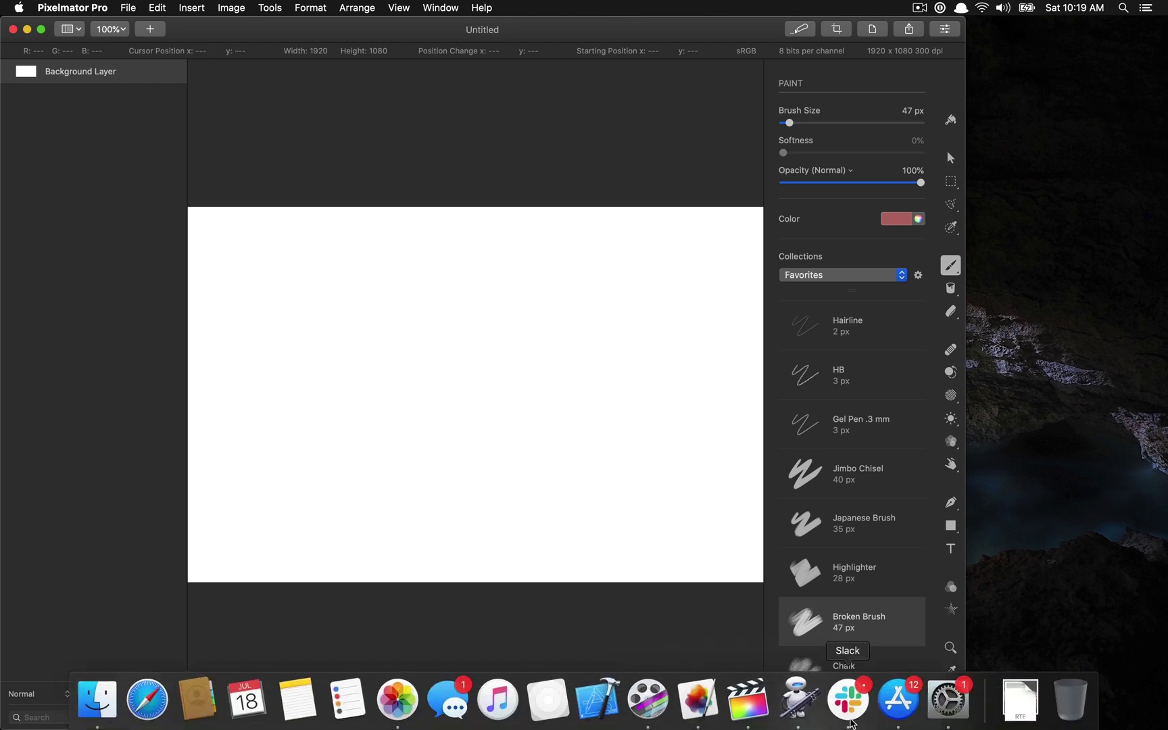
Bring Slack forward from the Dock, then open Photos on the Recipes album over it.
click(850, 721)
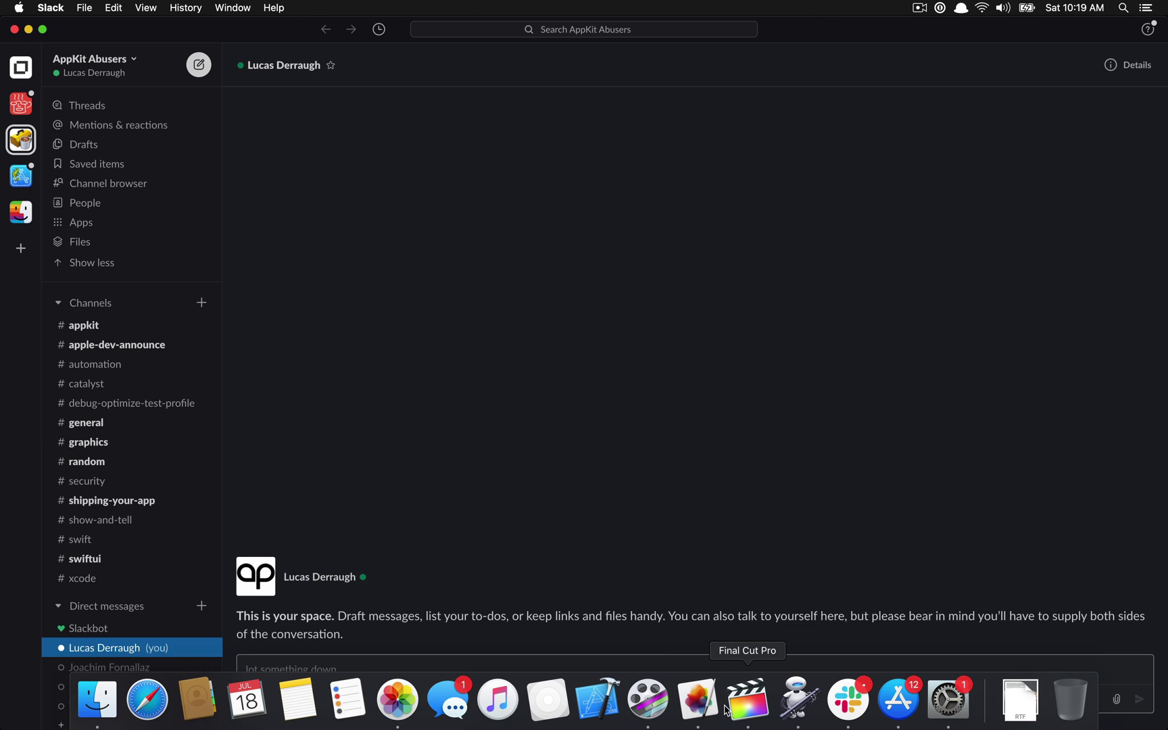
mouse_move(696, 723)
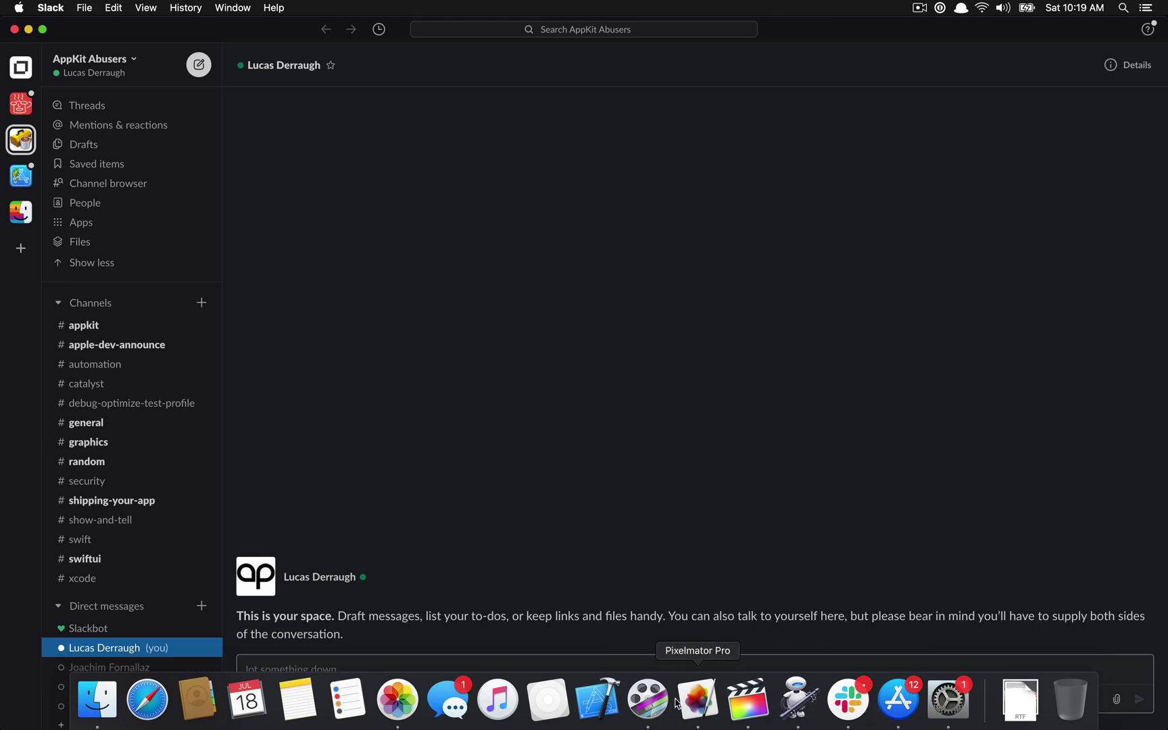
click(397, 699)
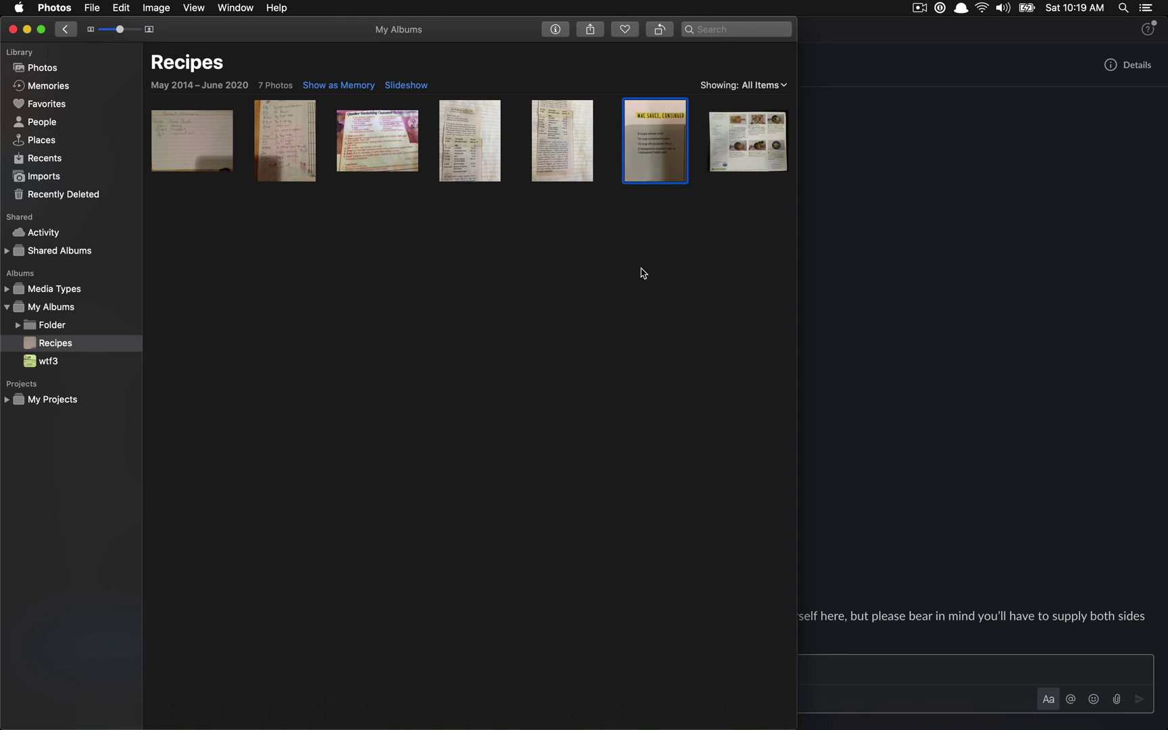
Drop the Mac Sauce photo into Slack's message box, then remove the attachment again.
mouse_move(650, 165)
drag(656, 146, 872, 435)
click(912, 372)
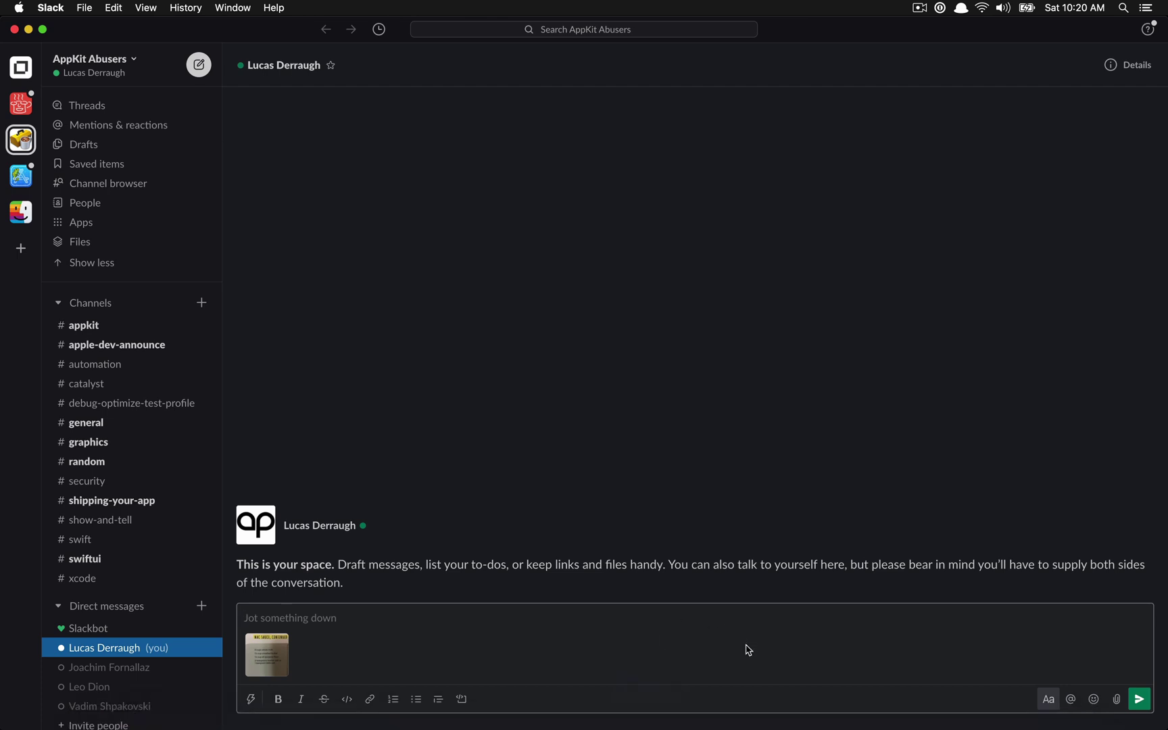
click(289, 634)
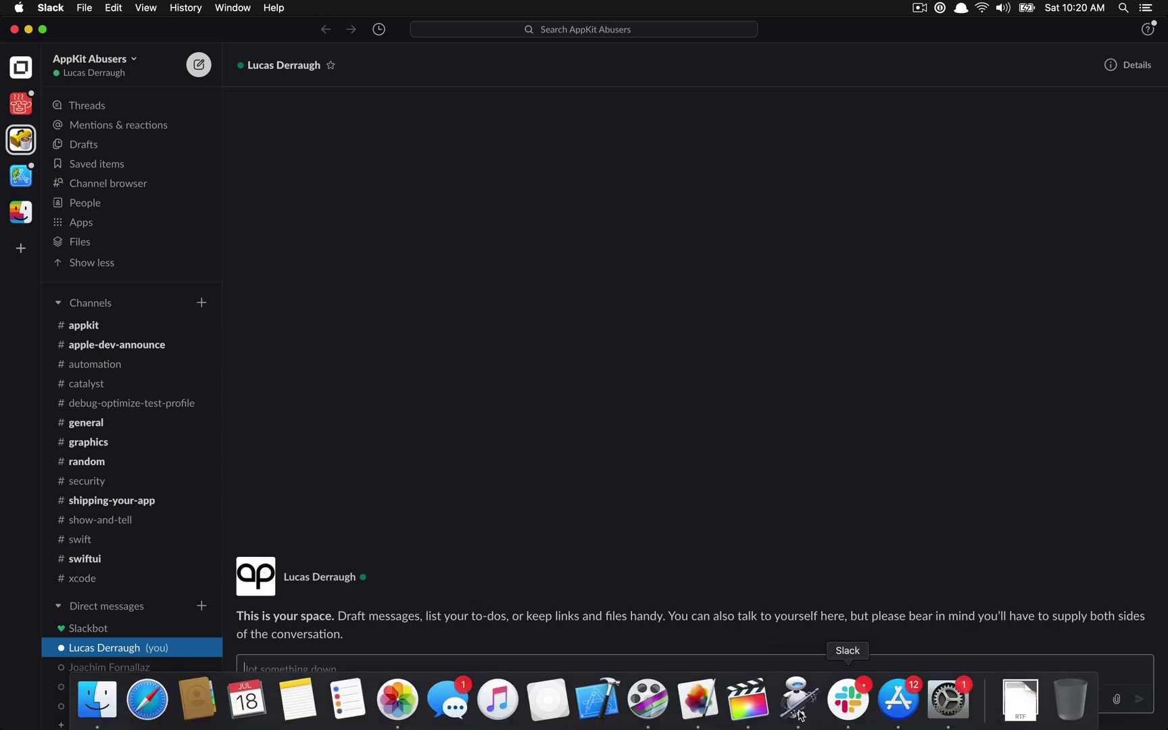
Bring Photos in front of Slack and carry the Mac Sauce photo to the Dock.
click(397, 700)
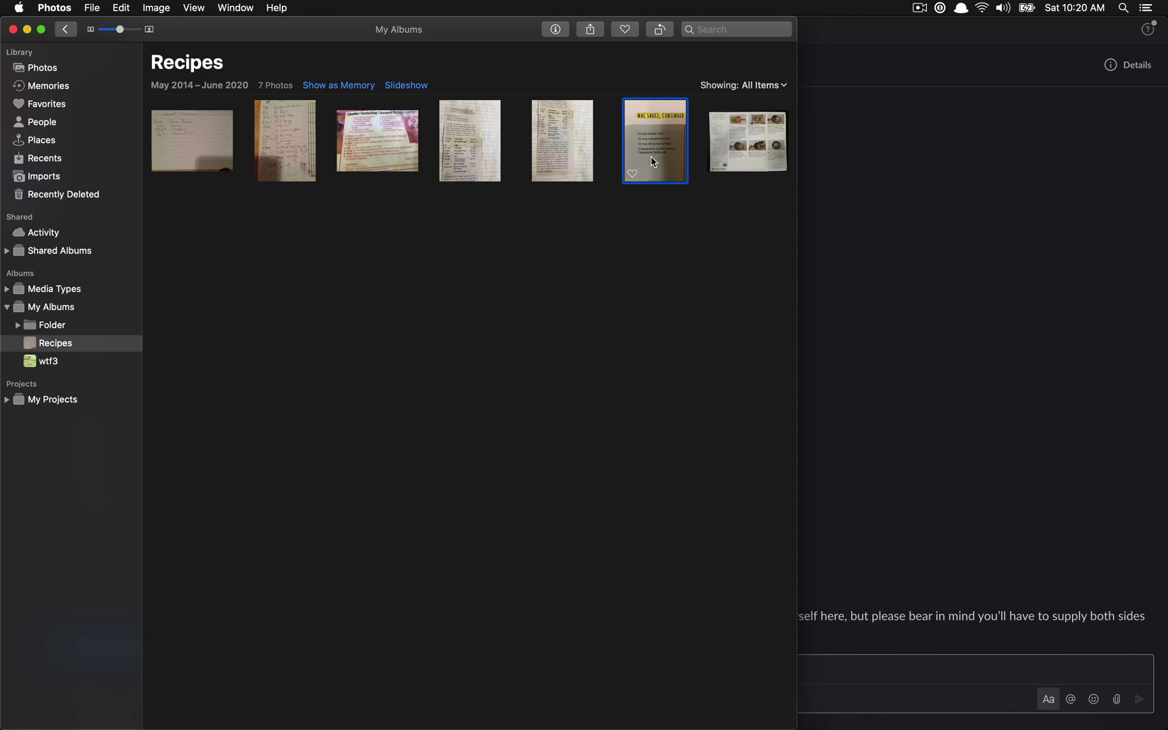
drag(654, 162, 1030, 709)
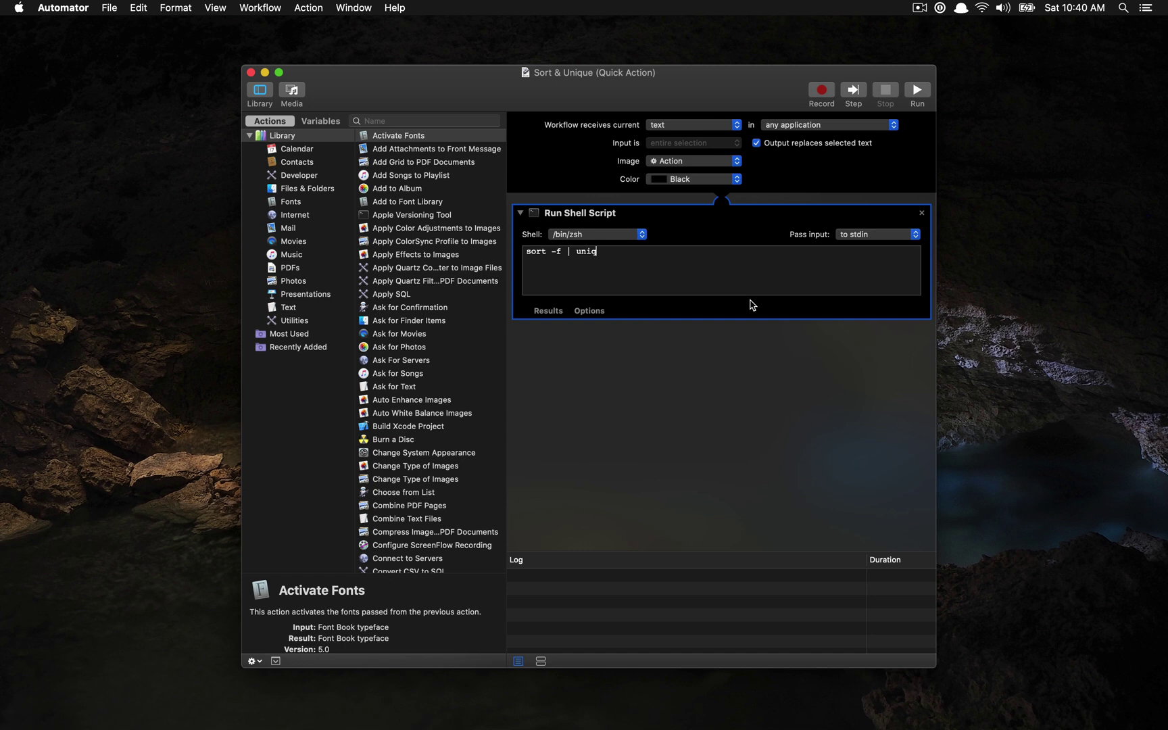
Put the insertion point after uniq in the script, then switch to TextEdit's Untitled document.
click(731, 292)
key(super+Tab)
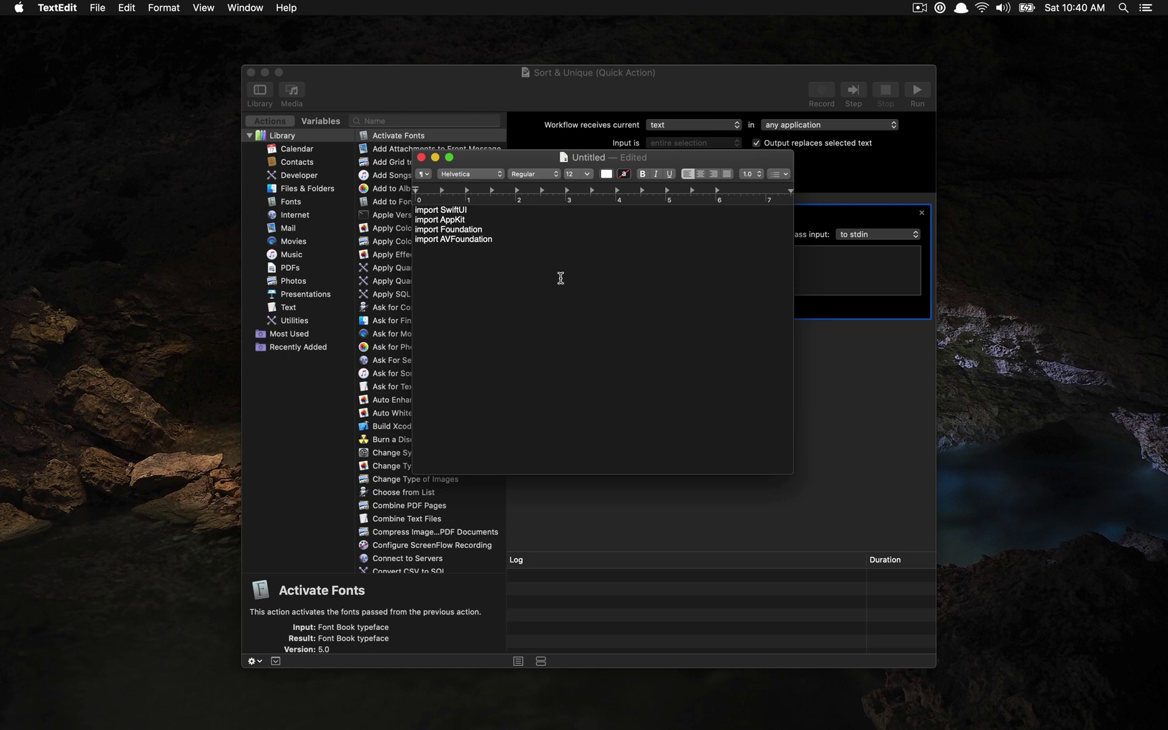
Sort the four import lines with the Sort & Unique service, then bring Automator forward.
drag(521, 253, 397, 207)
right_click(437, 220)
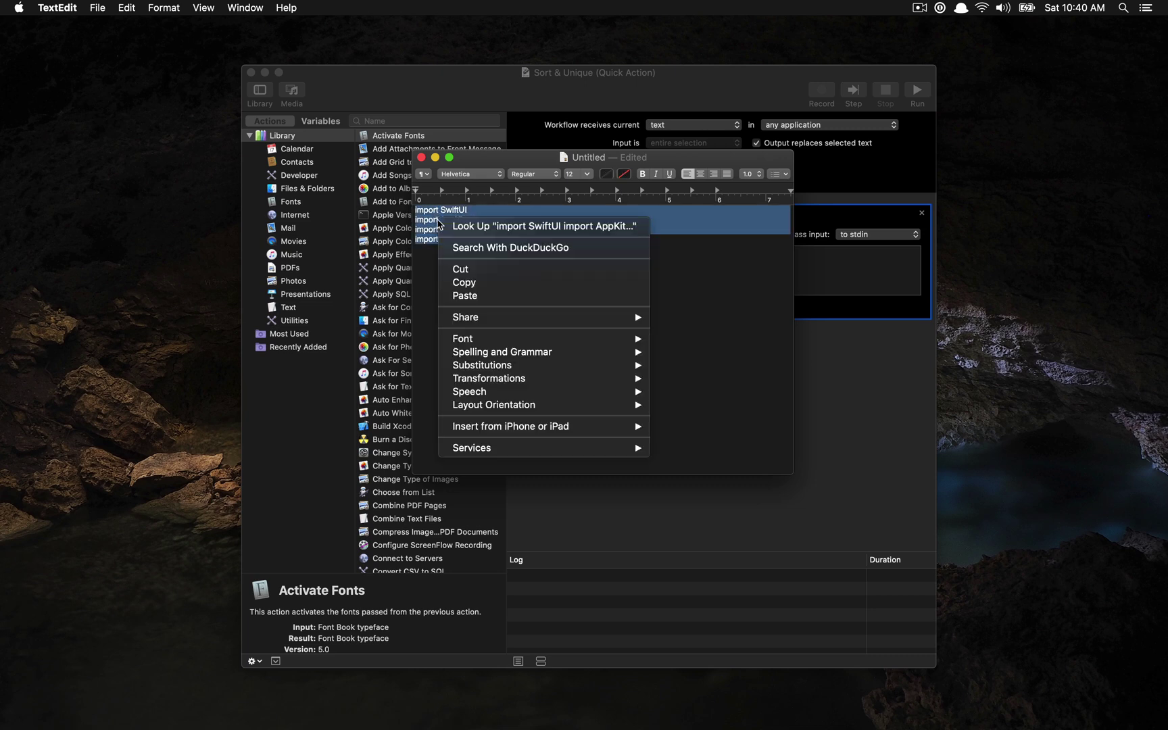
mouse_move(644, 449)
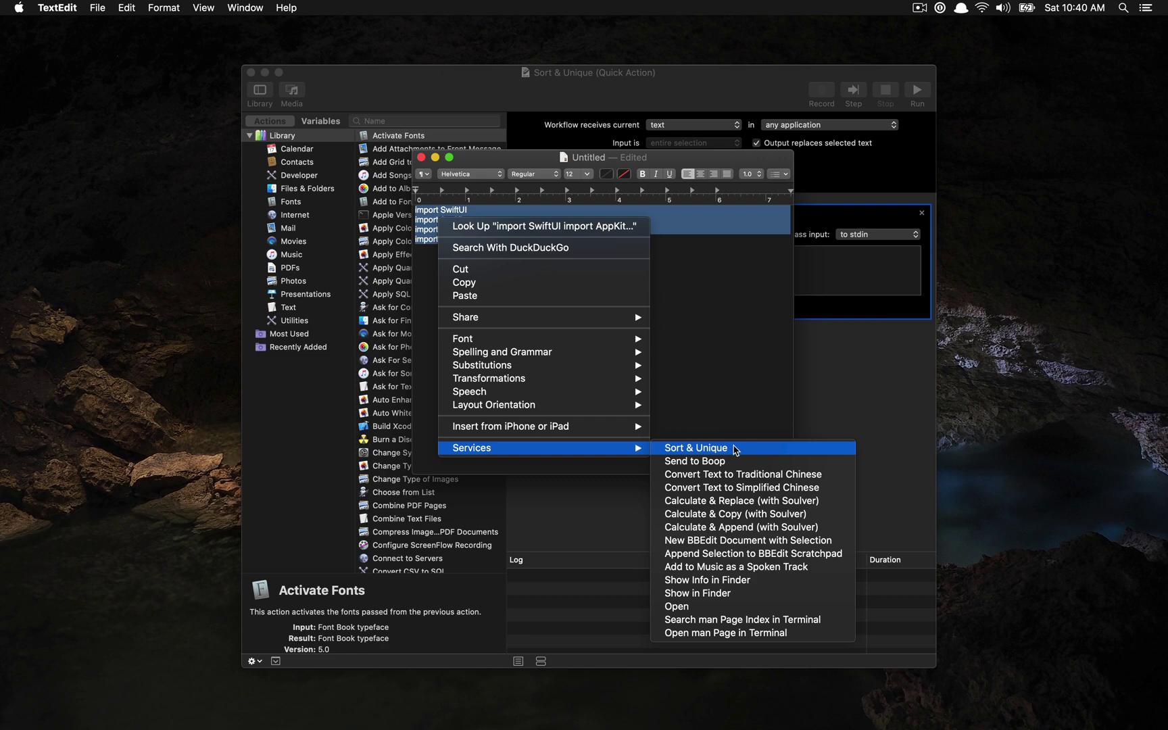
click(696, 448)
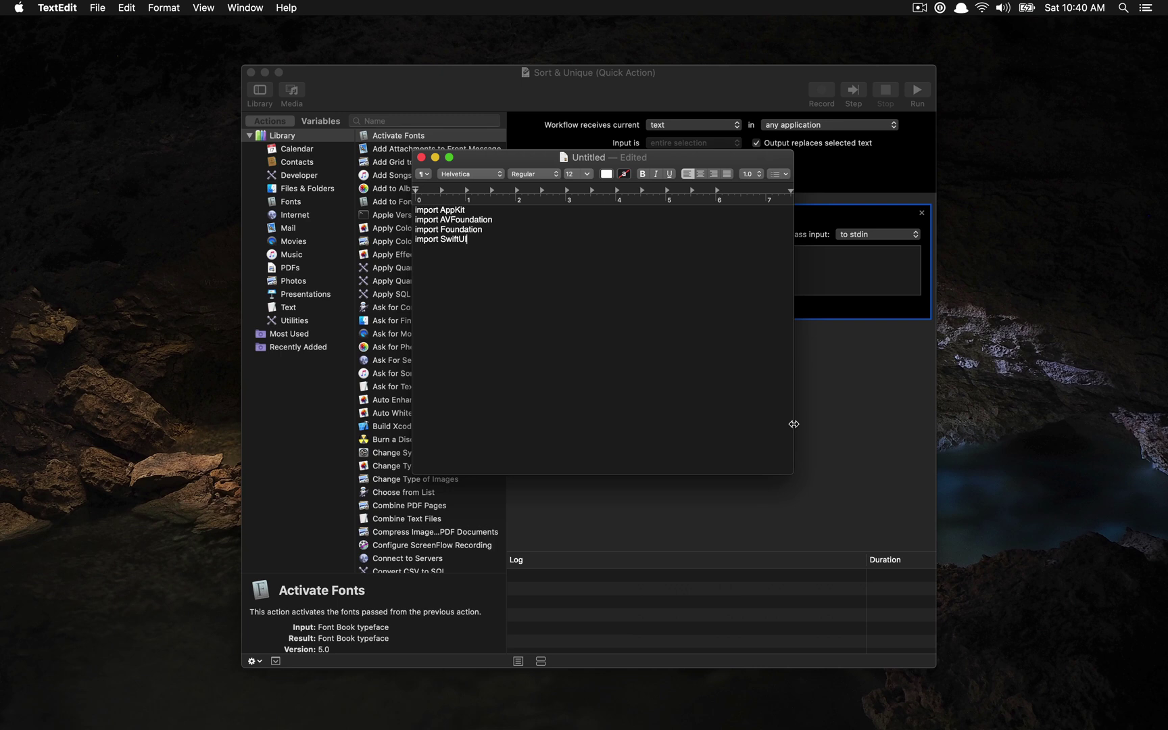
click(841, 423)
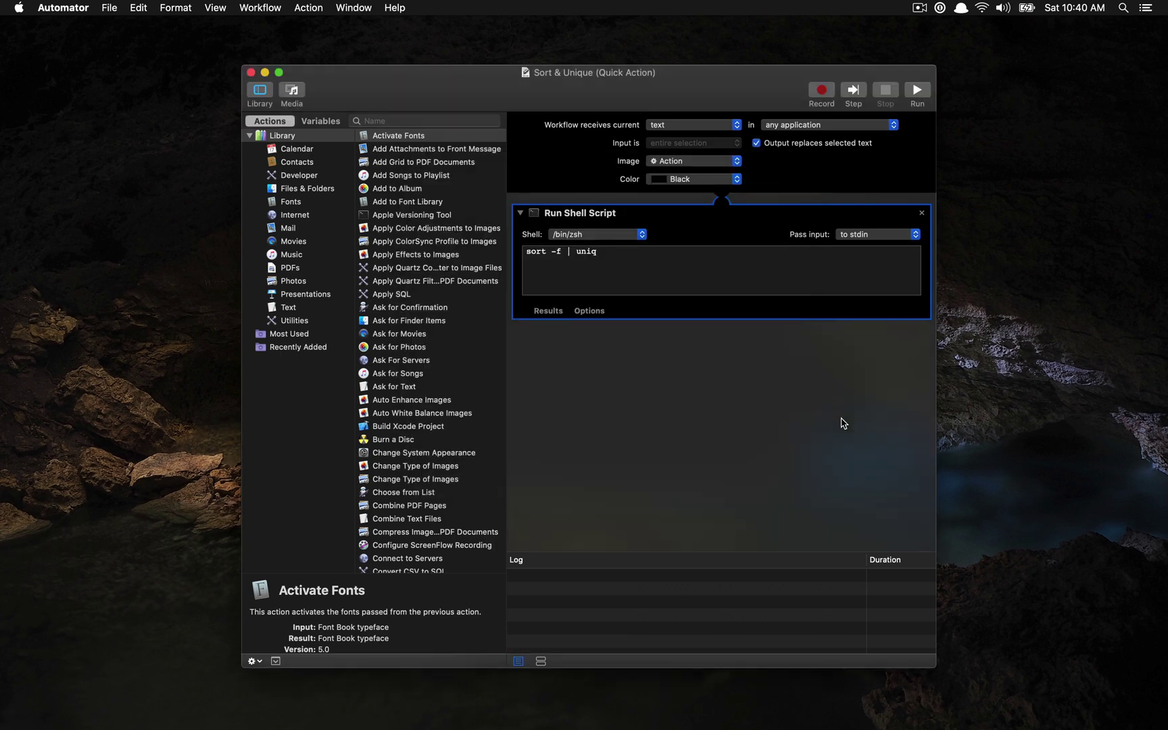